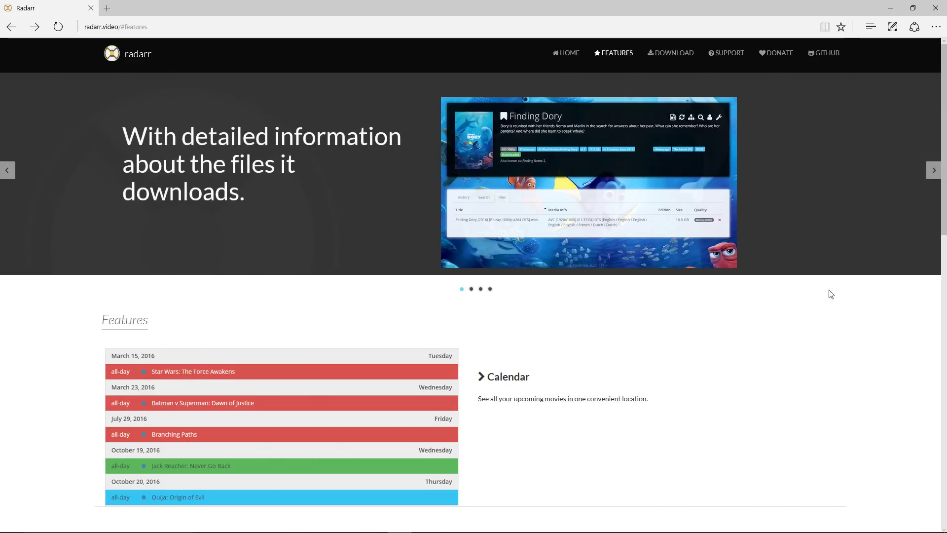
# Jump to the Download section of the radarr.video website.
pyautogui.click(675, 55)
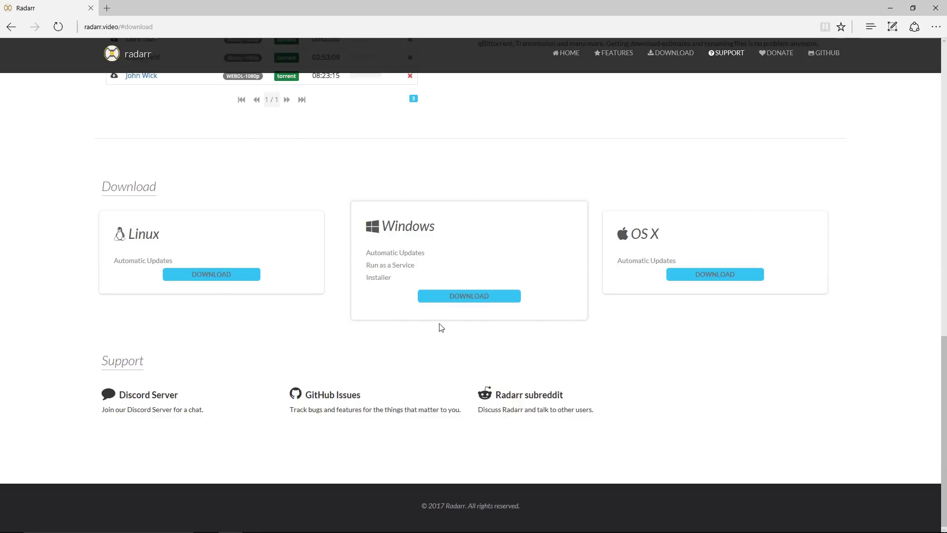
# Download Radarr.develop.0.2.0.375.windows.zip from the GitHub Pre-Release v0.2.0.375 page.
pyautogui.click(470, 299)
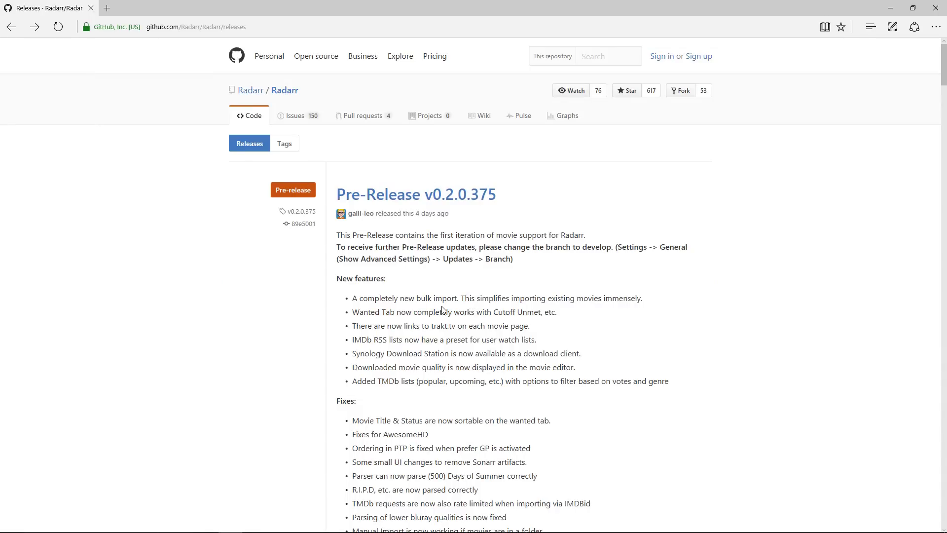
pyautogui.scroll(-5, 443, 305)
pyautogui.scroll(-7, 443, 305)
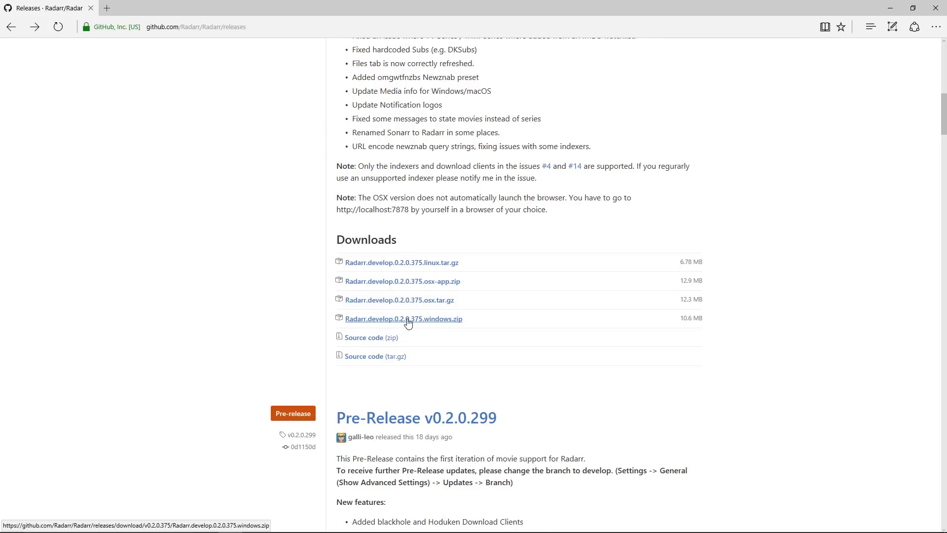
pyautogui.click(407, 323)
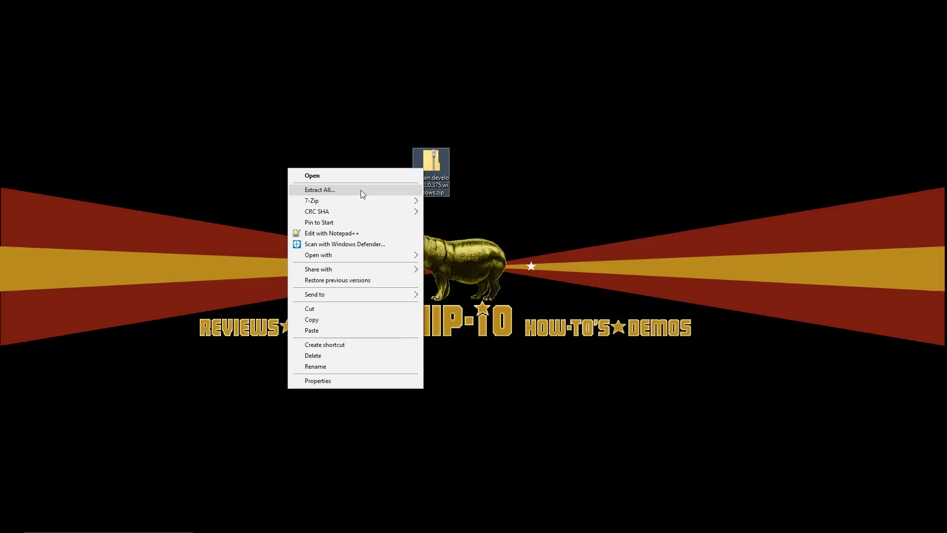
# Extract the zip to the default Radarr.develop.0.2.0.375.windows folder on the desktop.
pyautogui.click(318, 190)
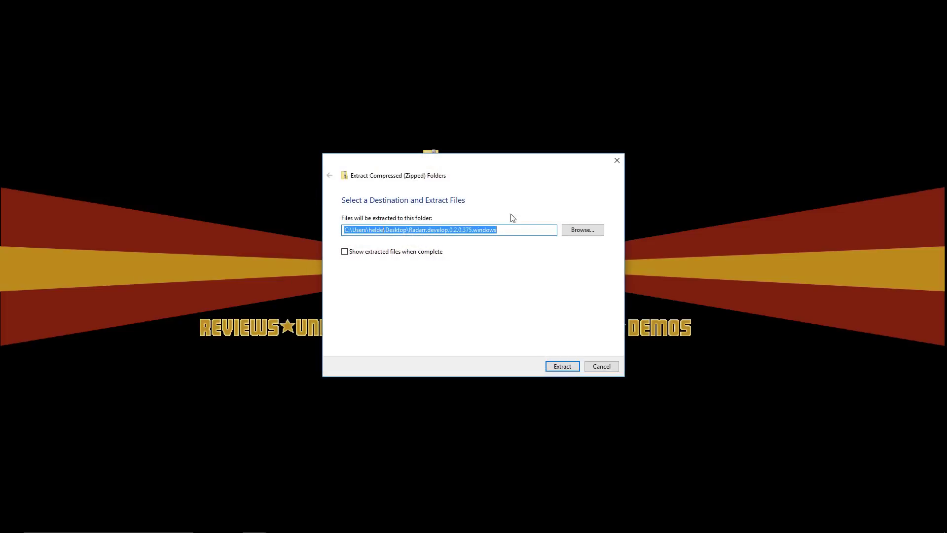
pyautogui.click(562, 367)
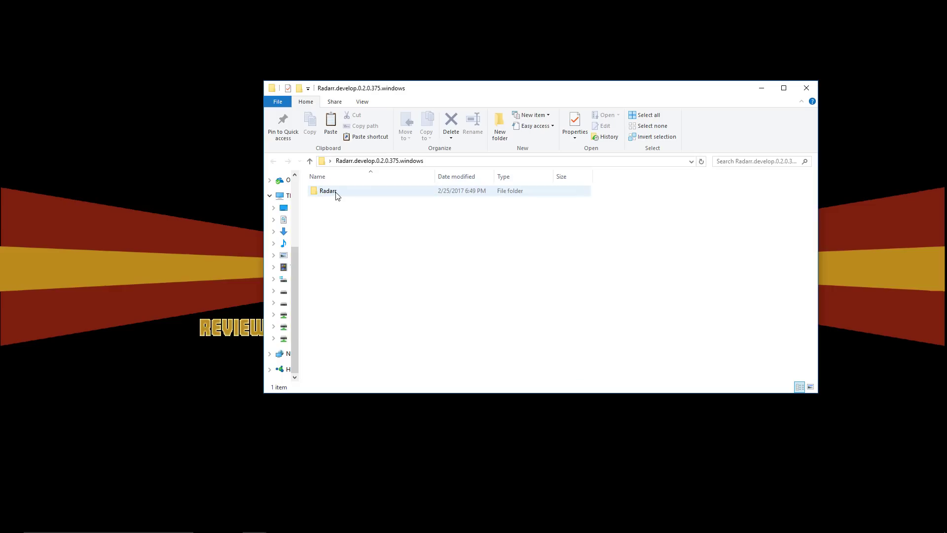
# Launch Radarr.exe from the Radarr subfolder, allowing it past SmartScreen.
pyautogui.click(336, 195)
pyautogui.doubleClick(337, 195)
pyautogui.scroll(-15, 377, 231)
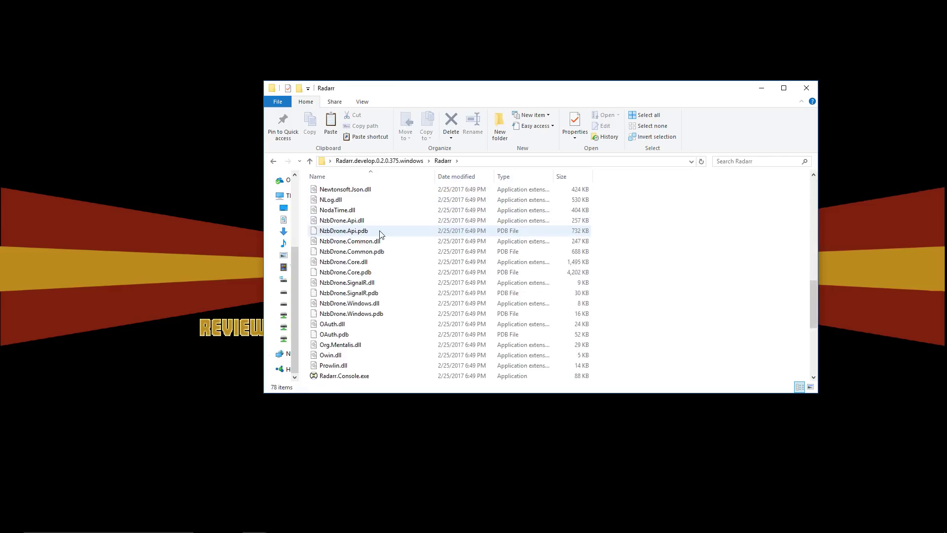
pyautogui.scroll(-1, 380, 233)
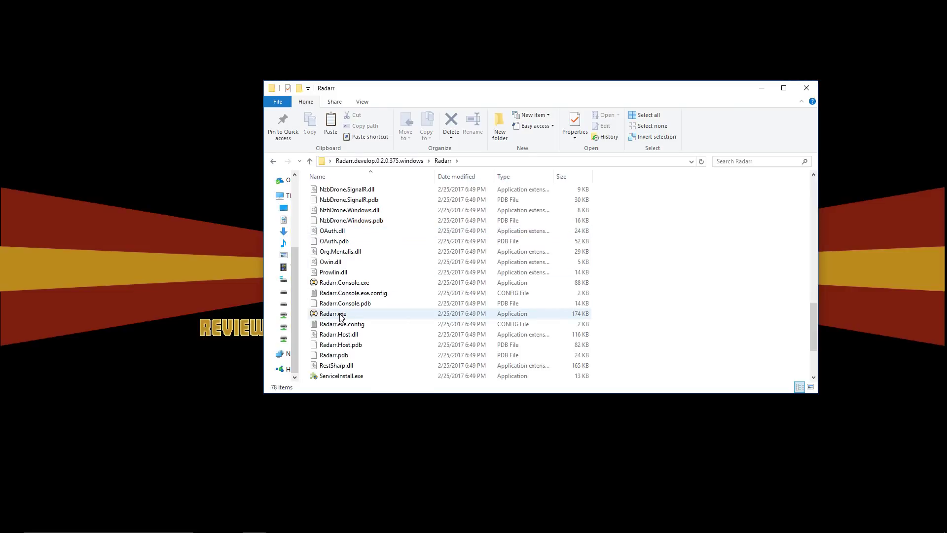
pyautogui.doubleClick(341, 314)
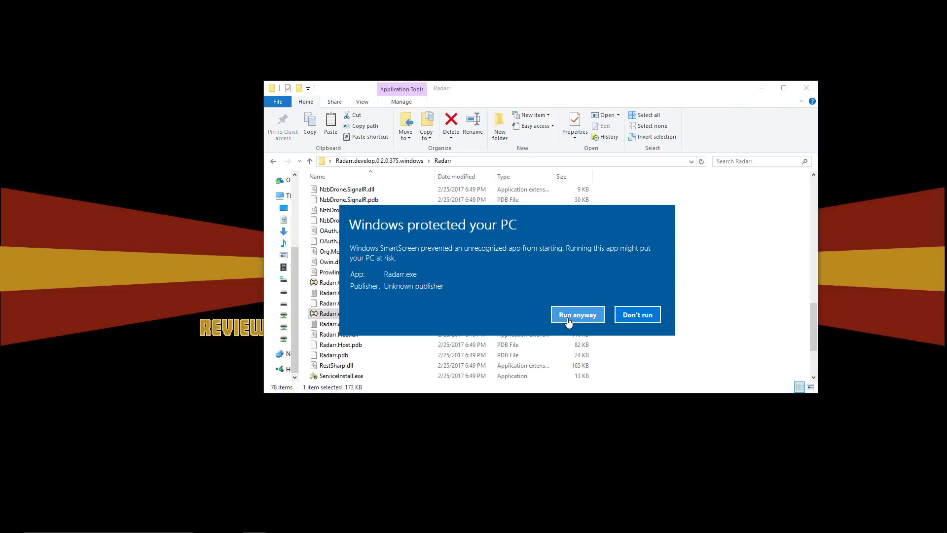
pyautogui.click(568, 317)
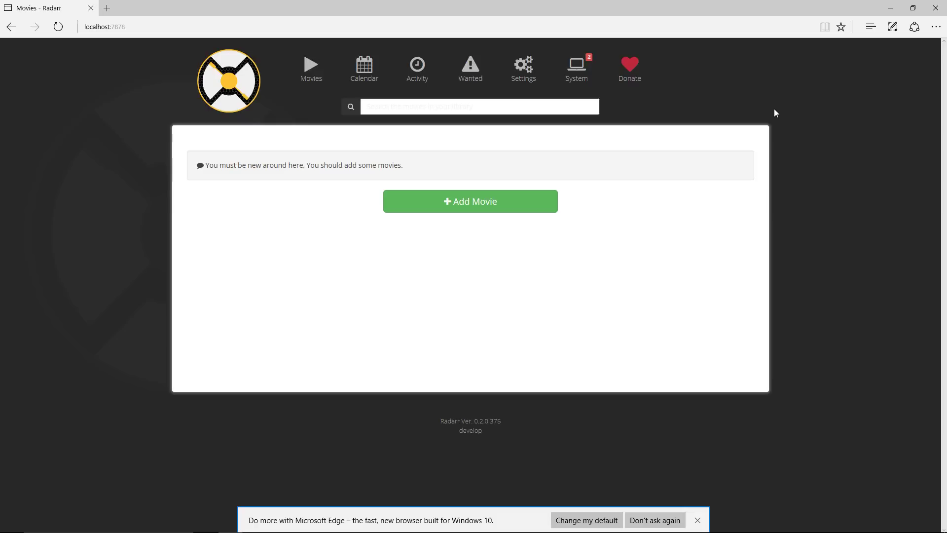
# Create an empty folder named bin in C:\ProgramData\Radarr.
pyautogui.click(889, 8)
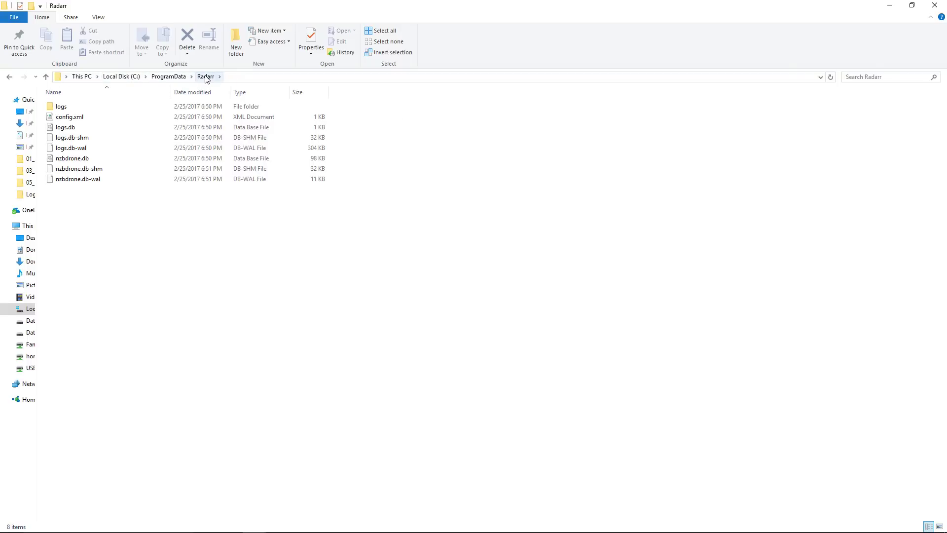
pyautogui.rightClick(193, 261)
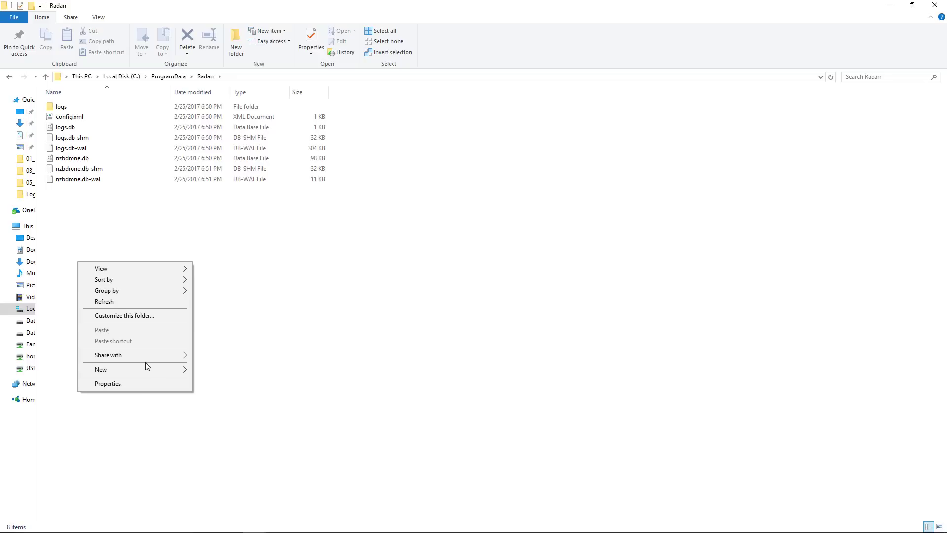
pyautogui.moveTo(142, 368)
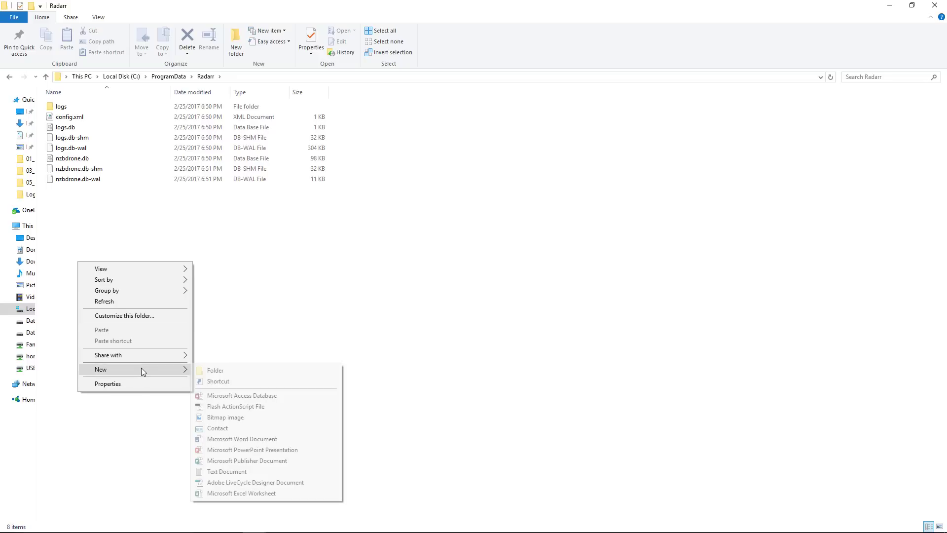
pyautogui.click(220, 371)
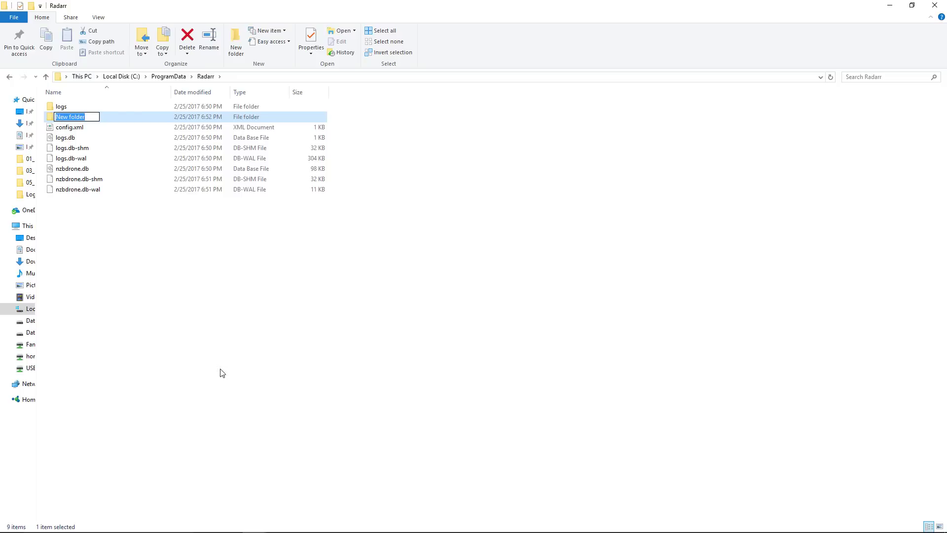
pyautogui.write('bin')
pyautogui.press('Return')
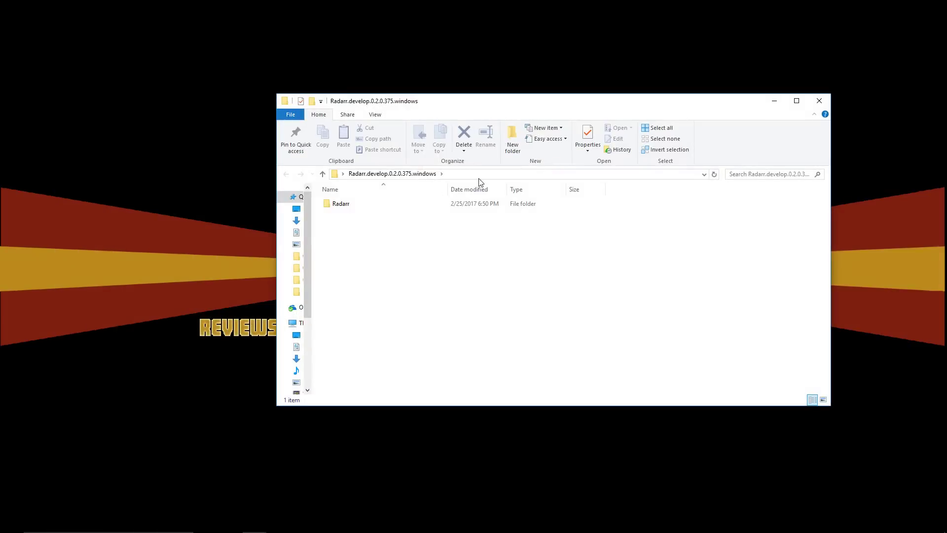
# Copy all 78 items from the extracted Radarr folder into C:\ProgramData\Radarr\bin.
pyautogui.doubleClick(341, 205)
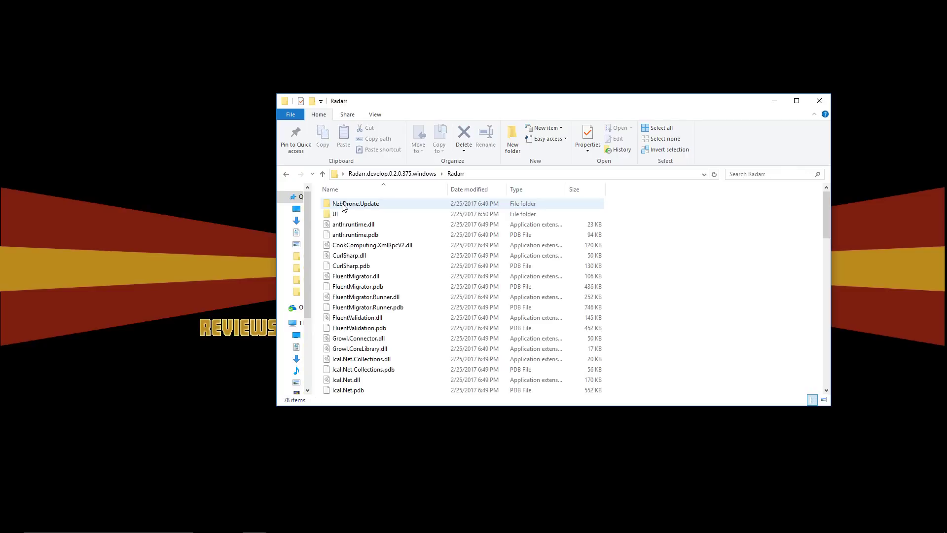
pyautogui.click(375, 285)
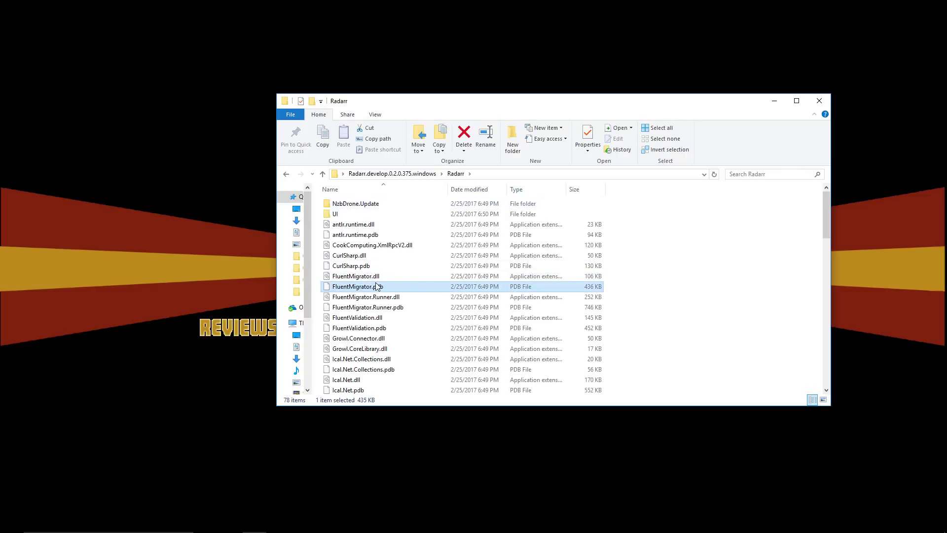
pyautogui.hotkey('ctrl', 'a')
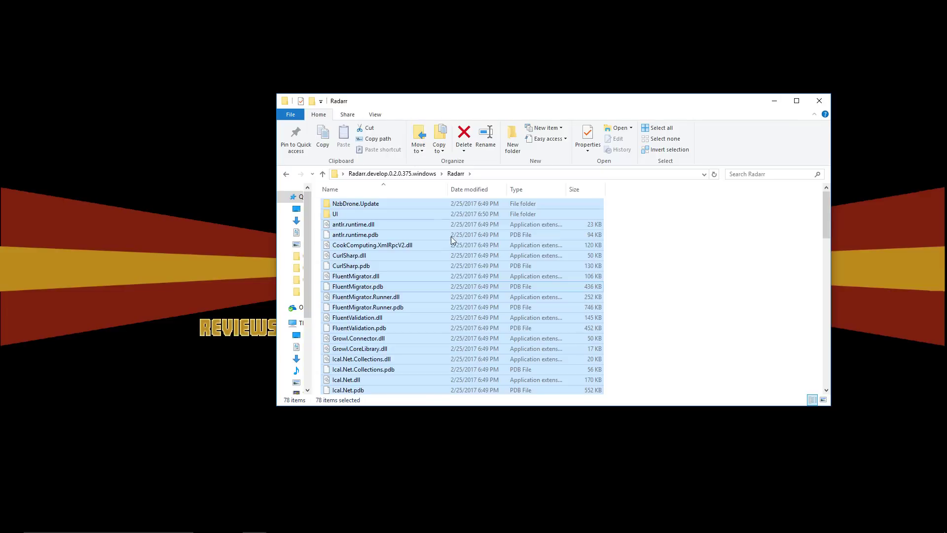
pyautogui.rightClick(457, 312)
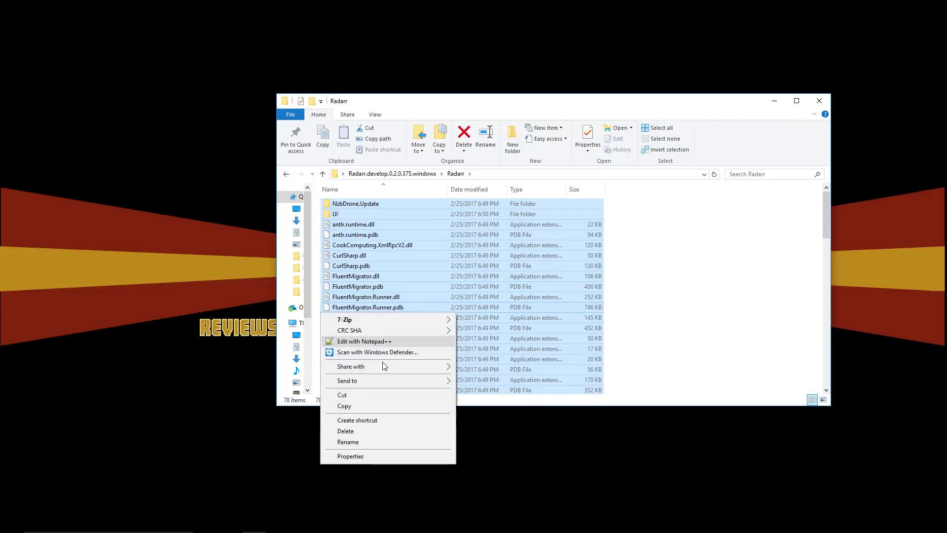
pyautogui.click(343, 406)
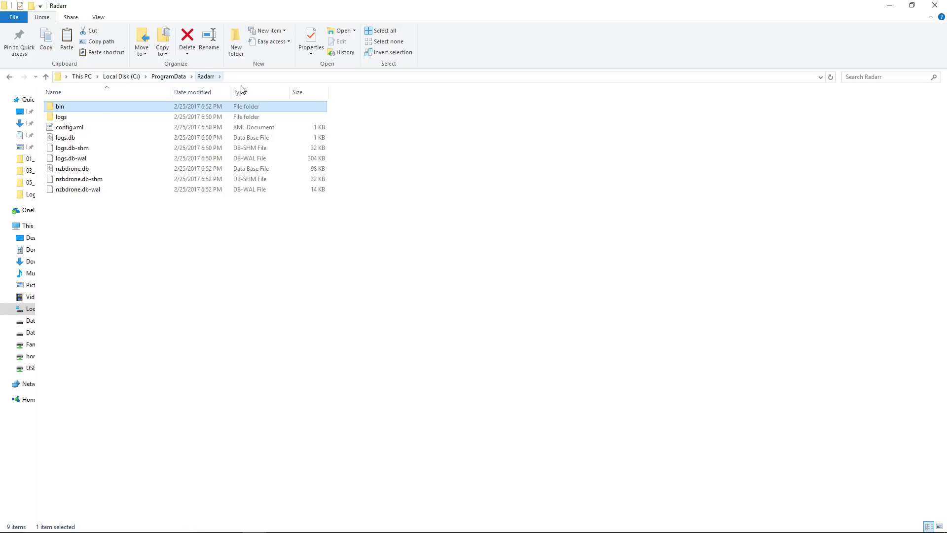
pyautogui.doubleClick(64, 107)
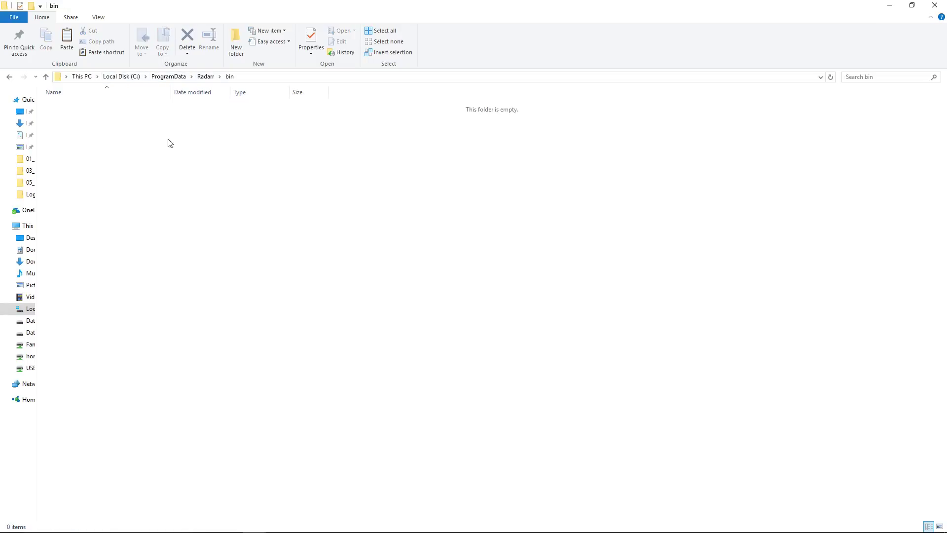
pyautogui.rightClick(215, 195)
pyautogui.click(133, 262)
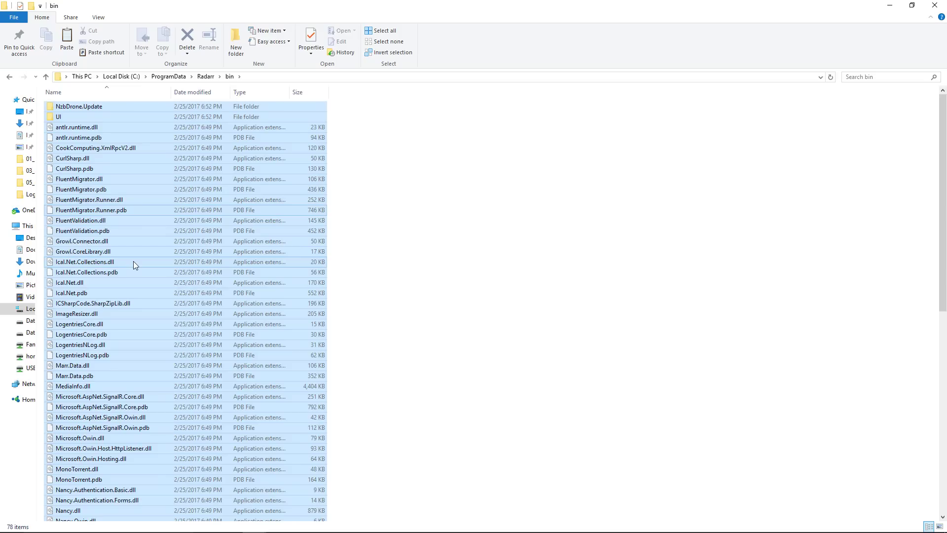
pyautogui.click(417, 255)
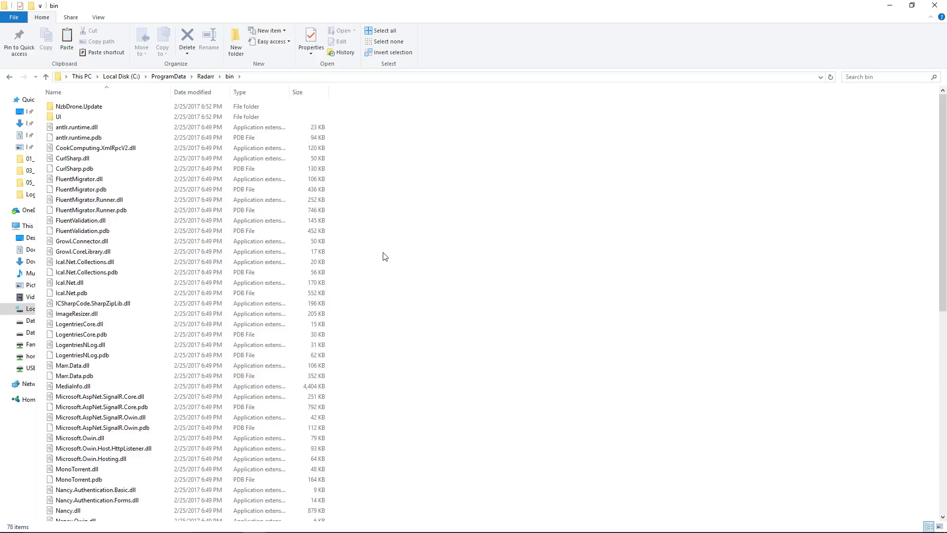
# Run ServiceInstall.exe as administrator, allowing it through SmartScreen.
pyautogui.scroll(-12, 385, 257)
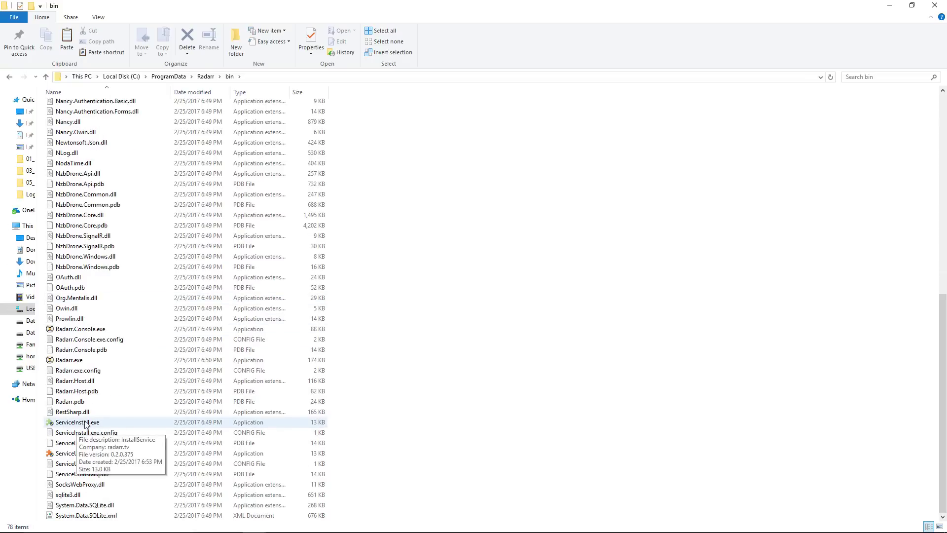
pyautogui.click(83, 422)
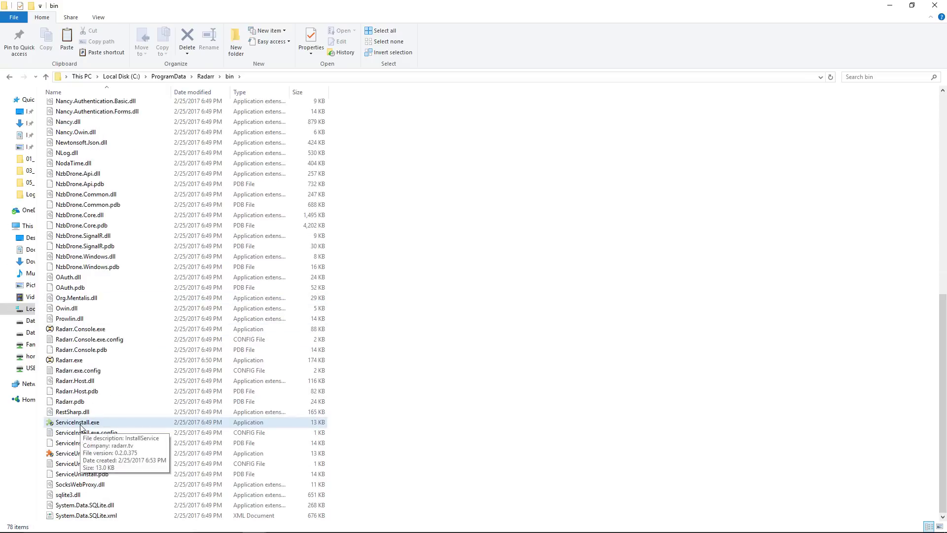
pyautogui.rightClick(81, 425)
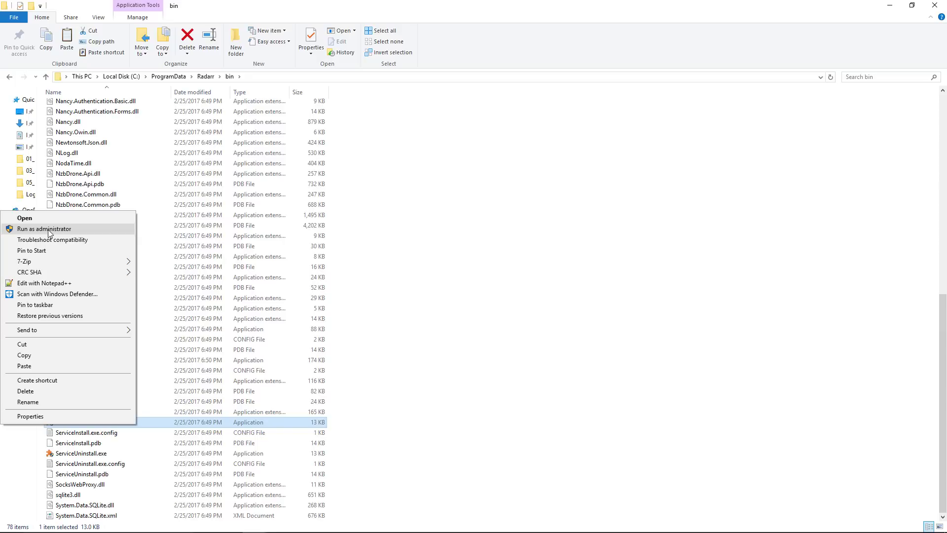
pyautogui.click(49, 229)
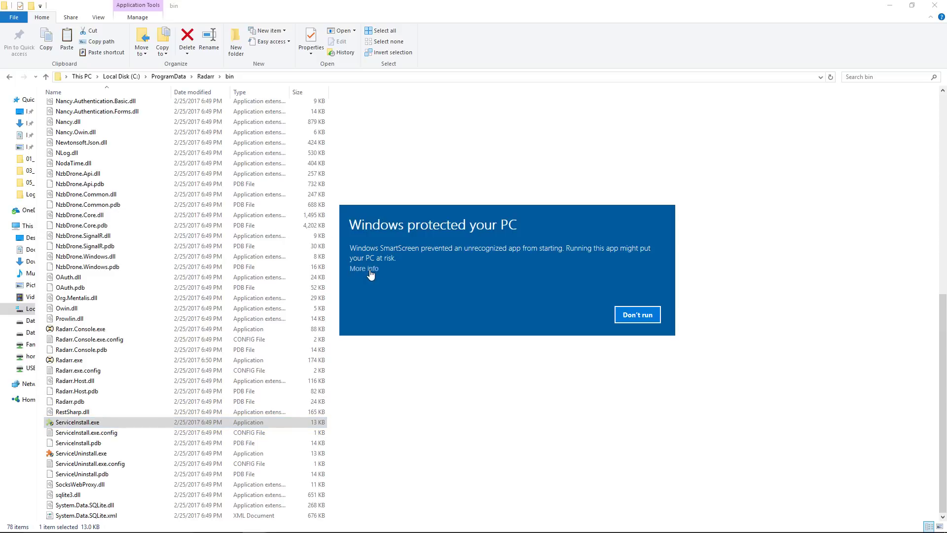
pyautogui.click(368, 269)
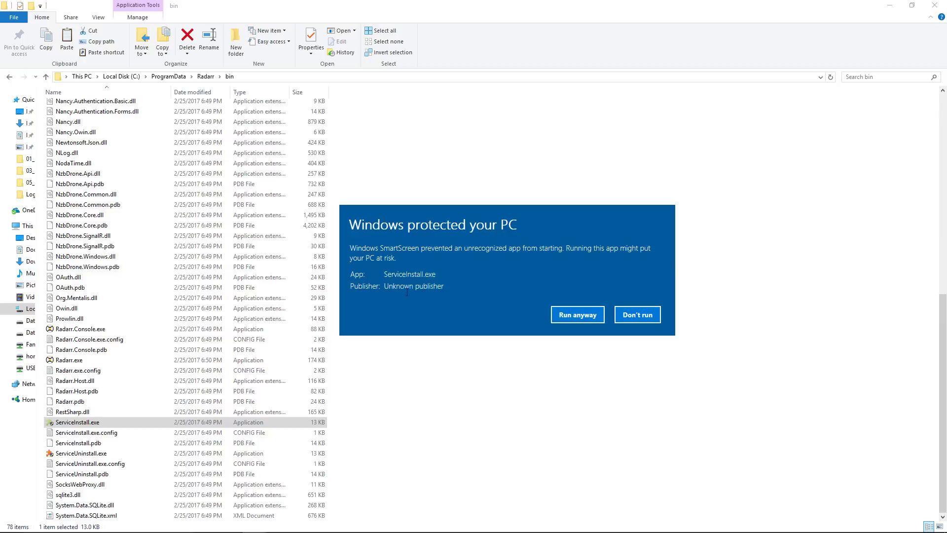
pyautogui.click(569, 316)
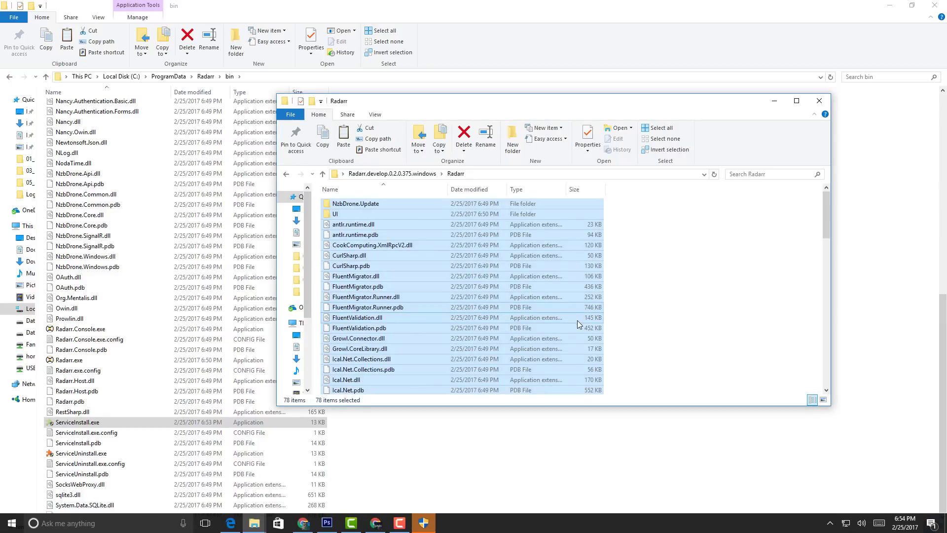
pyautogui.click(422, 528)
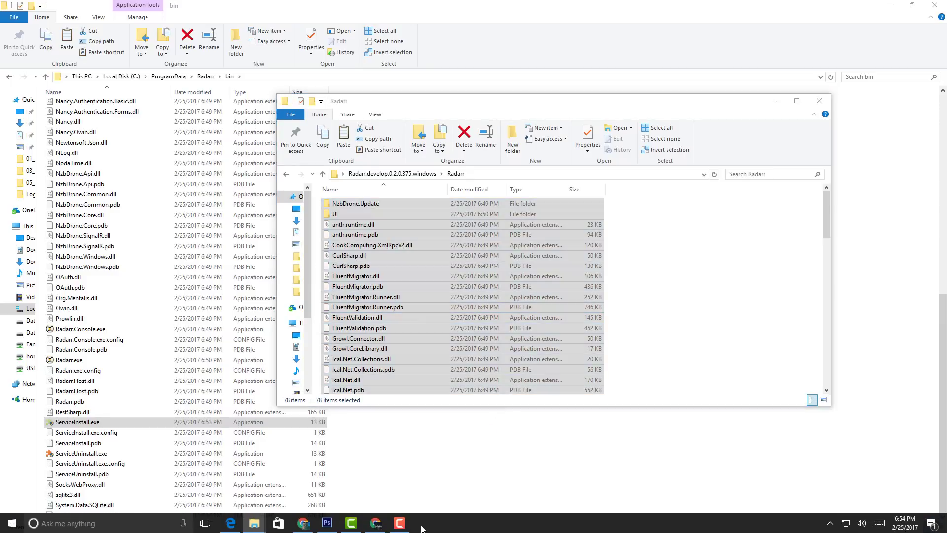
pyautogui.click(423, 526)
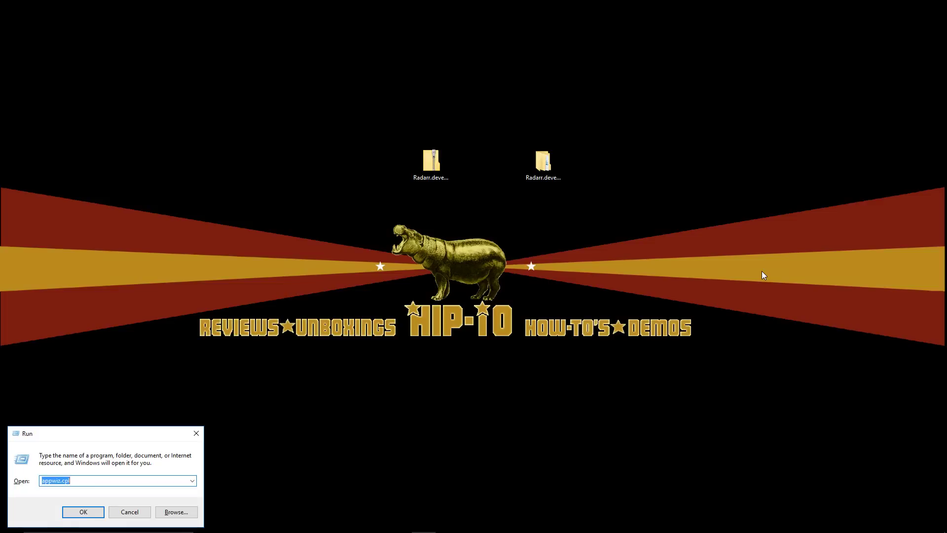
# Open services.msc and confirm the Radarr service is running with automatic startup.
pyautogui.write('services.msc')
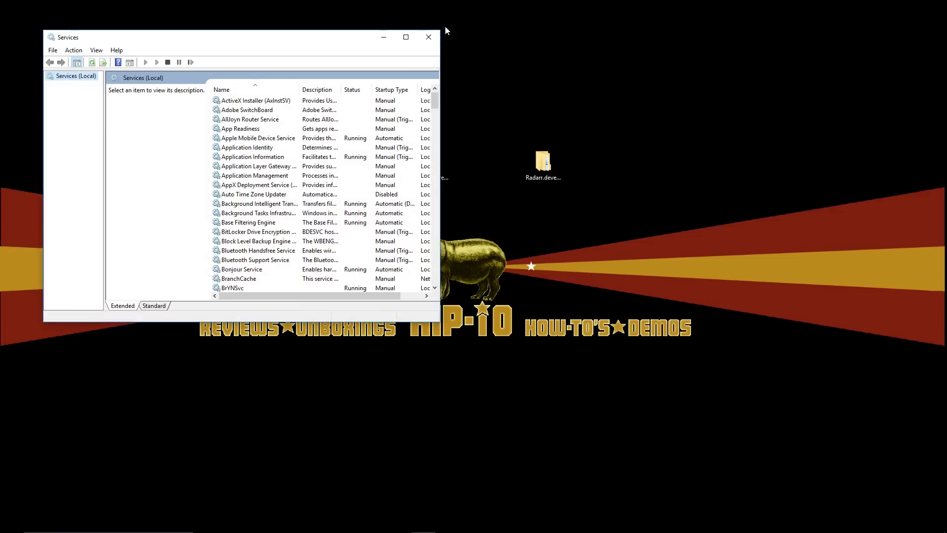
pyautogui.click(406, 37)
pyautogui.scroll(-5, 319, 226)
pyautogui.scroll(-18, 319, 225)
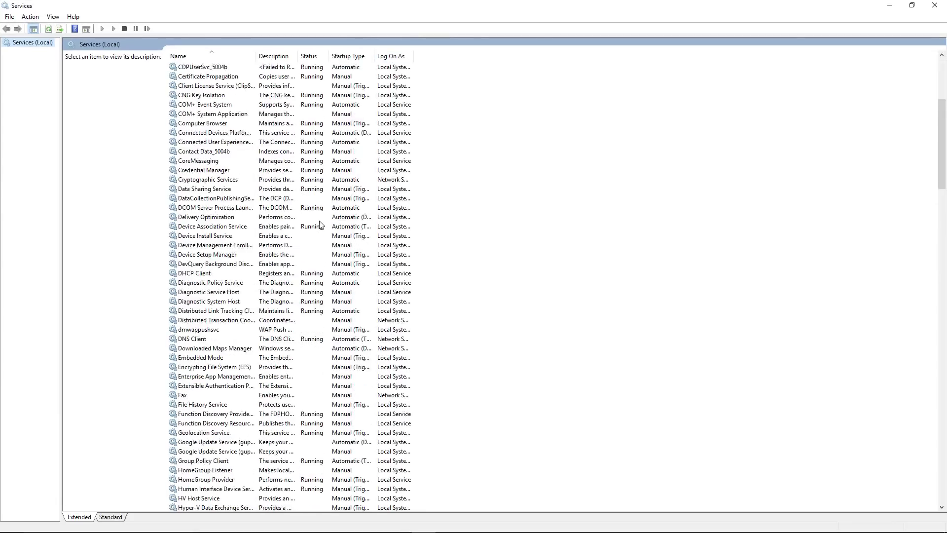
pyautogui.scroll(-10, 314, 243)
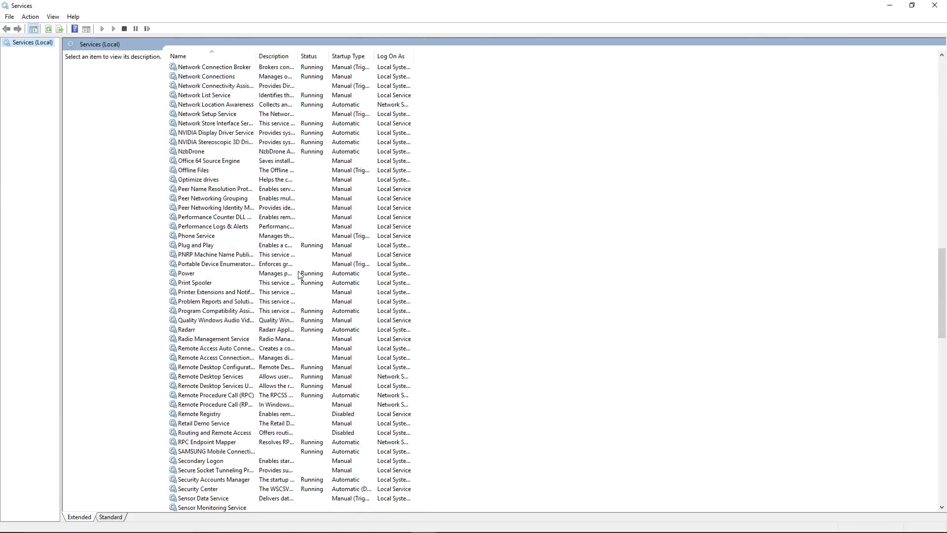
pyautogui.click(188, 303)
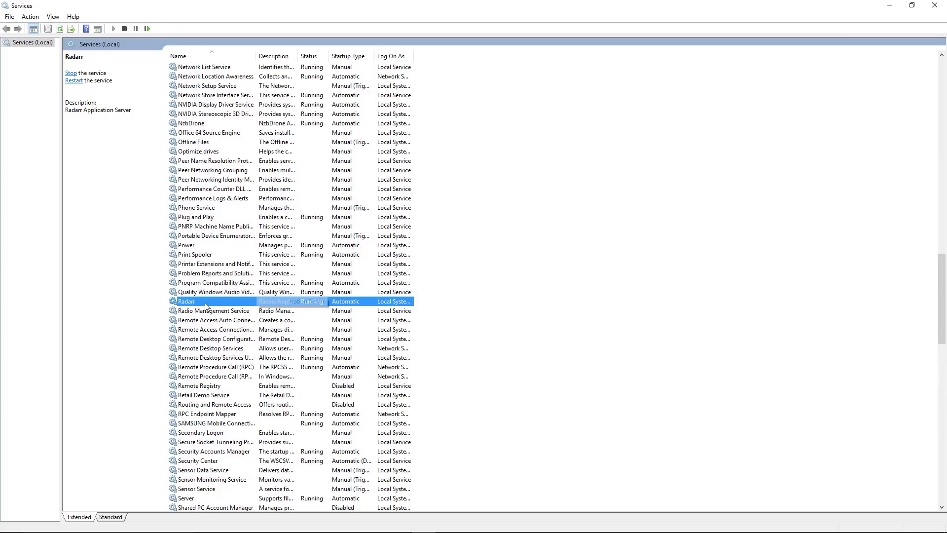
pyautogui.rightClick(185, 303)
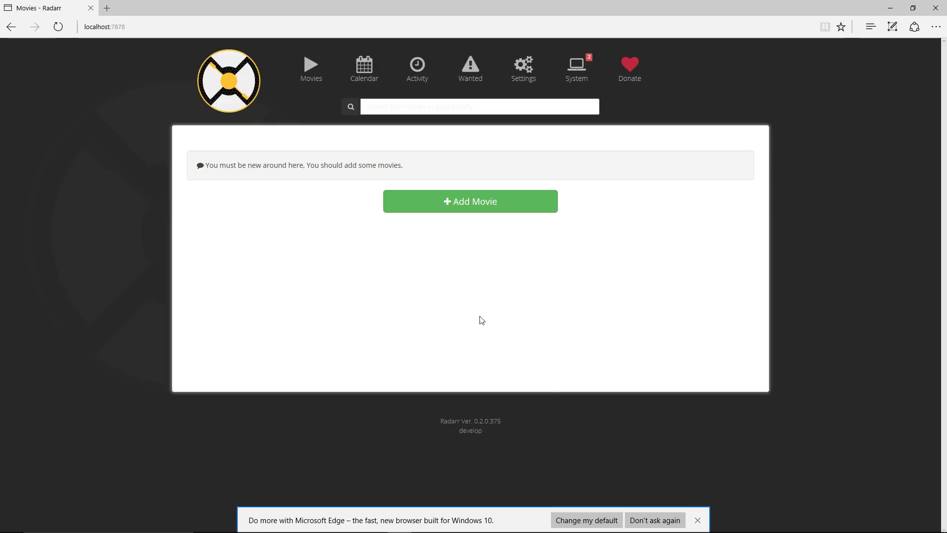
# Set Rename Movies and Include Quality to Yes in Media Management, then view Profiles.
pyautogui.click(147, 26)
pyautogui.click(180, 29)
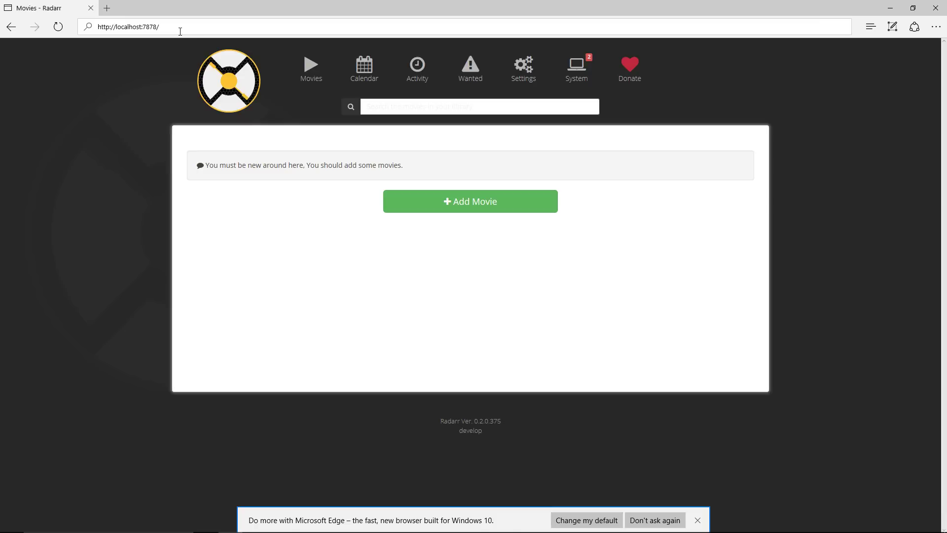
pyautogui.click(717, 143)
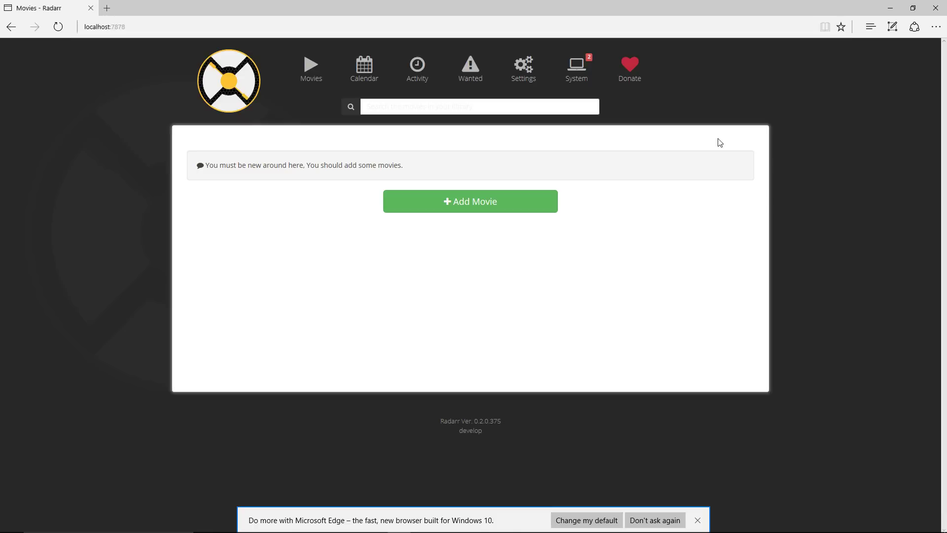
pyautogui.click(516, 78)
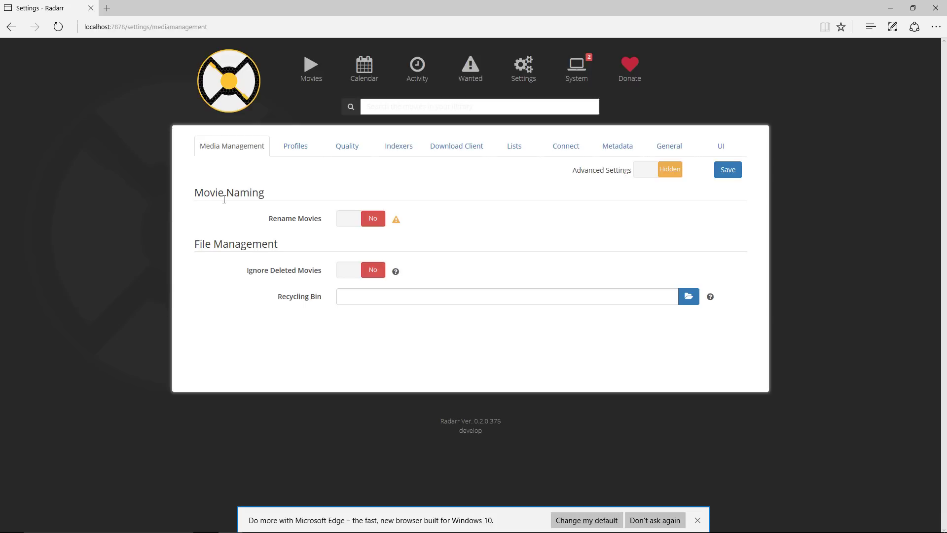
pyautogui.click(354, 222)
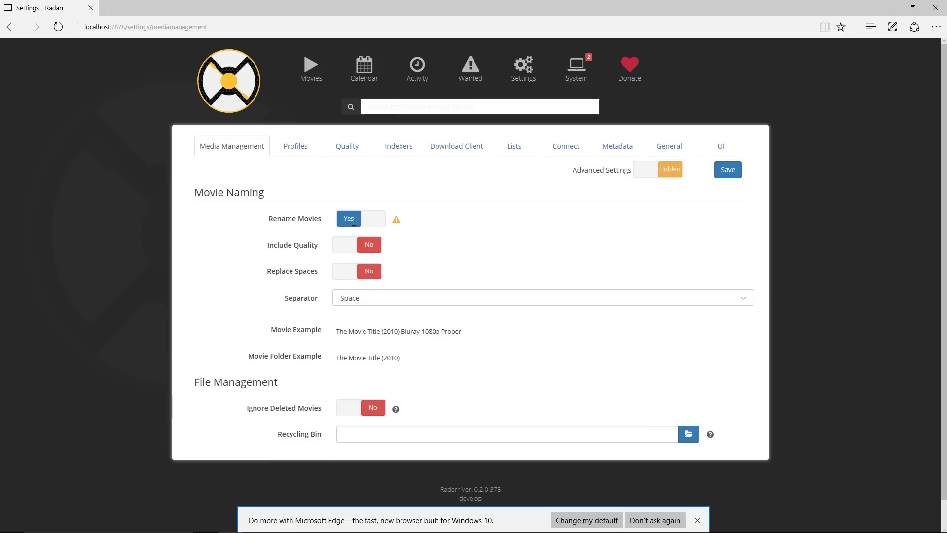
pyautogui.click(341, 245)
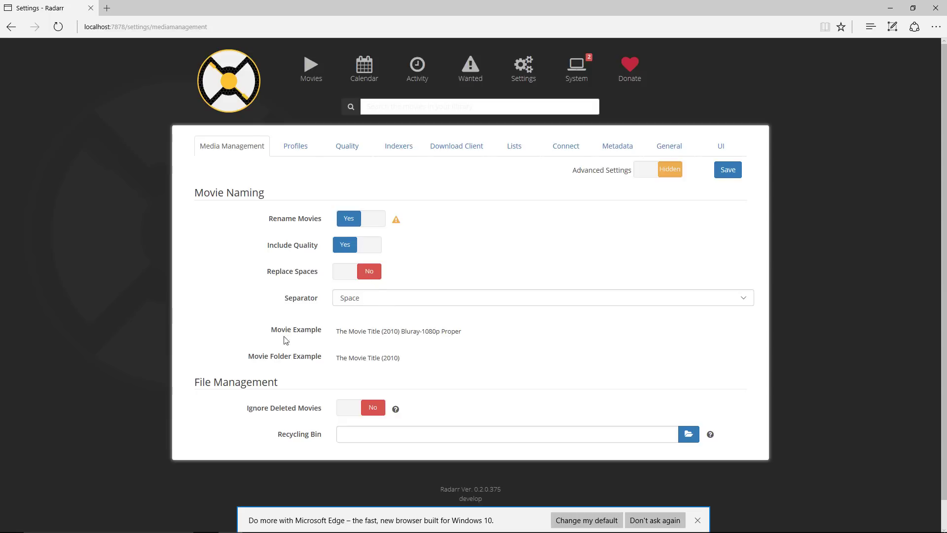
pyautogui.moveTo(467, 334); pyautogui.dragTo(338, 334)
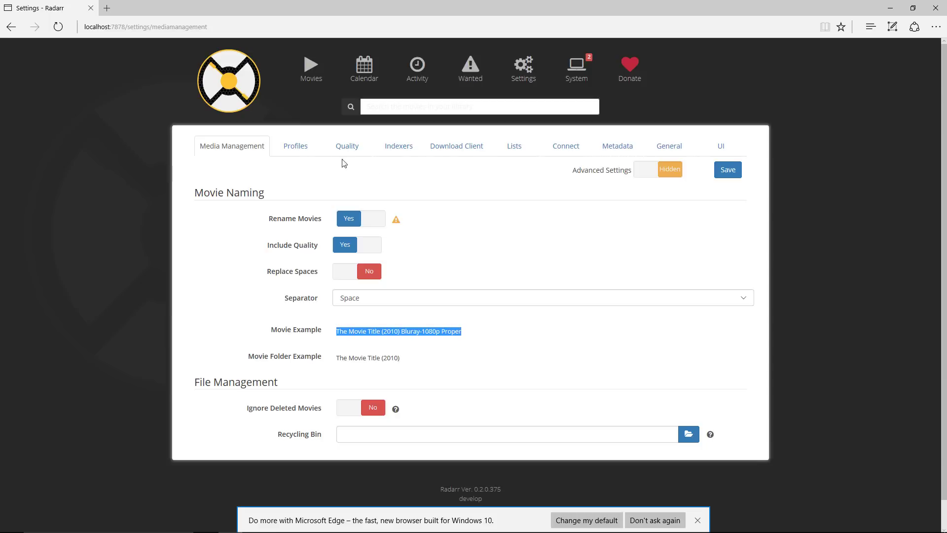
pyautogui.click(292, 148)
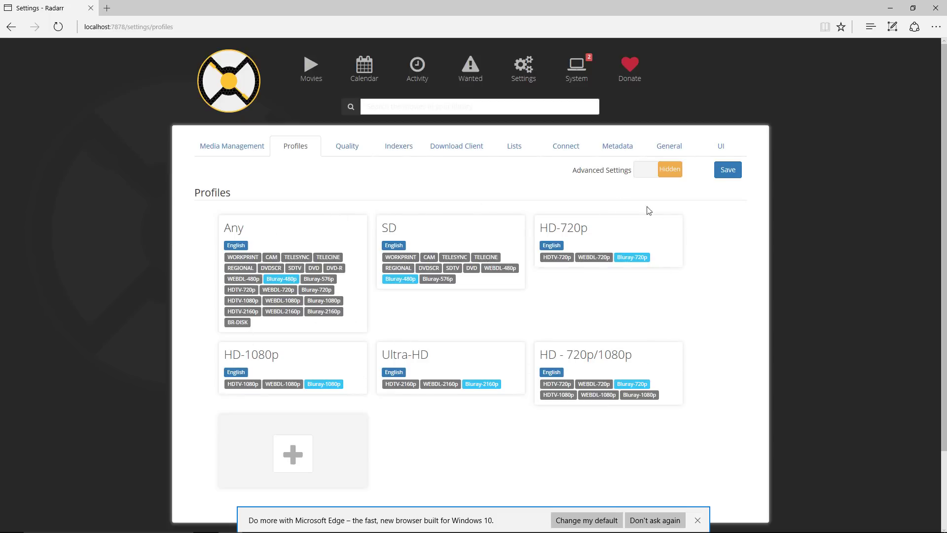
# Raise the DVD quality definition to a 2.00 GB minimum, 3.10 GB maximum.
pyautogui.click(339, 151)
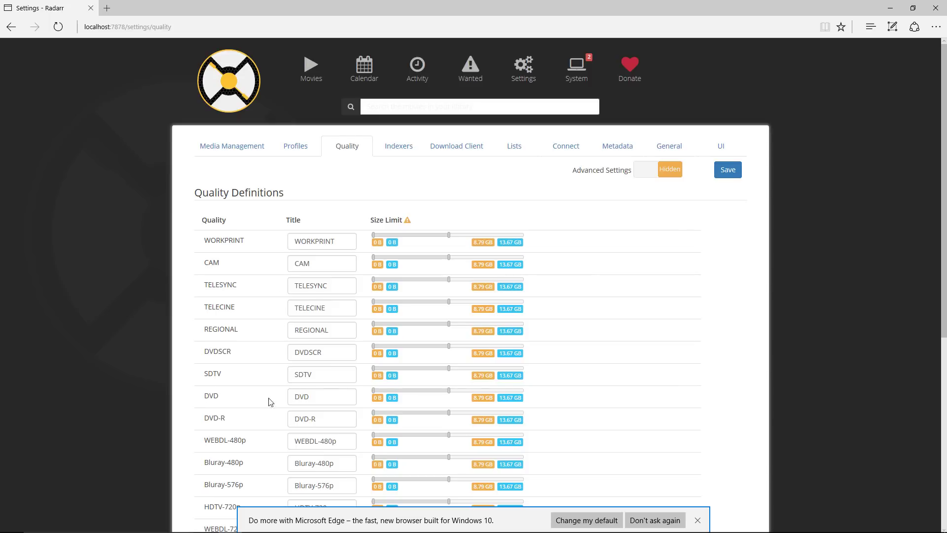
pyautogui.moveTo(477, 398)
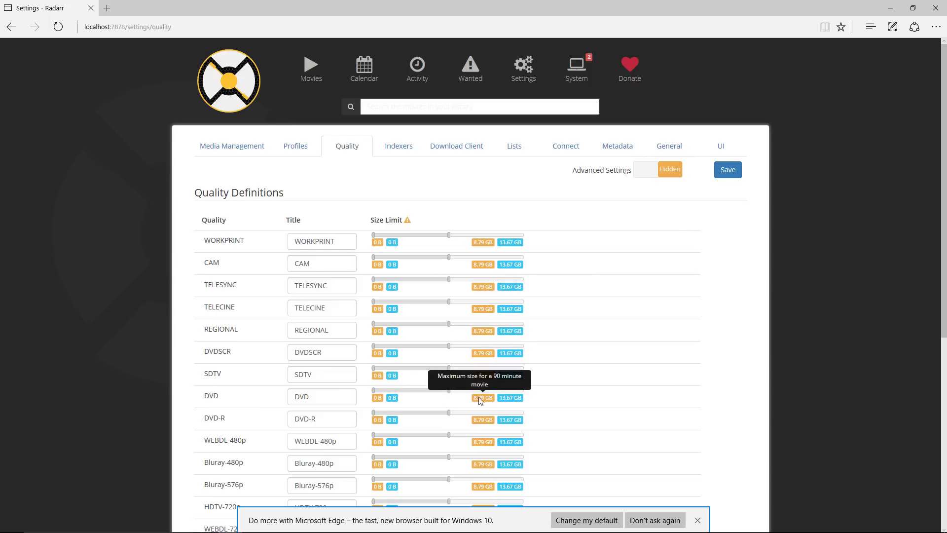
pyautogui.moveTo(511, 399)
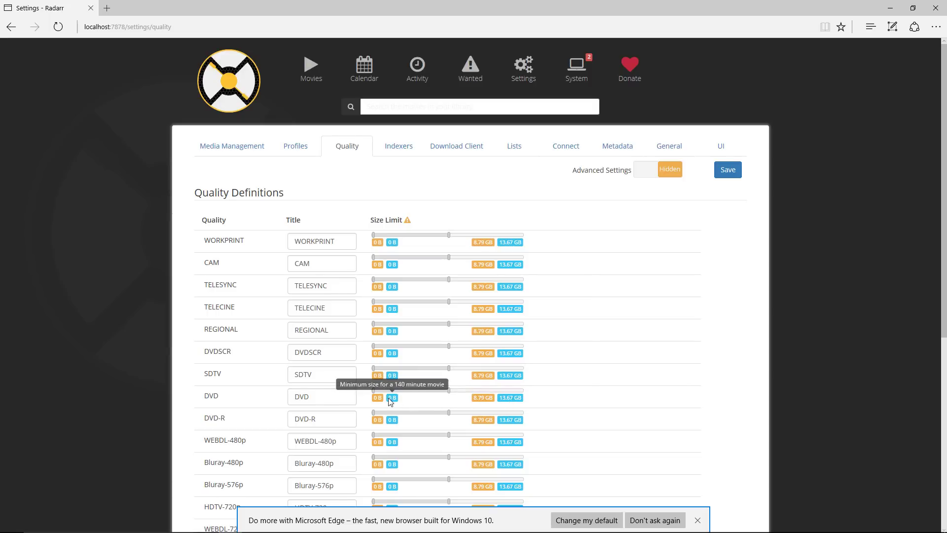
pyautogui.moveTo(379, 403)
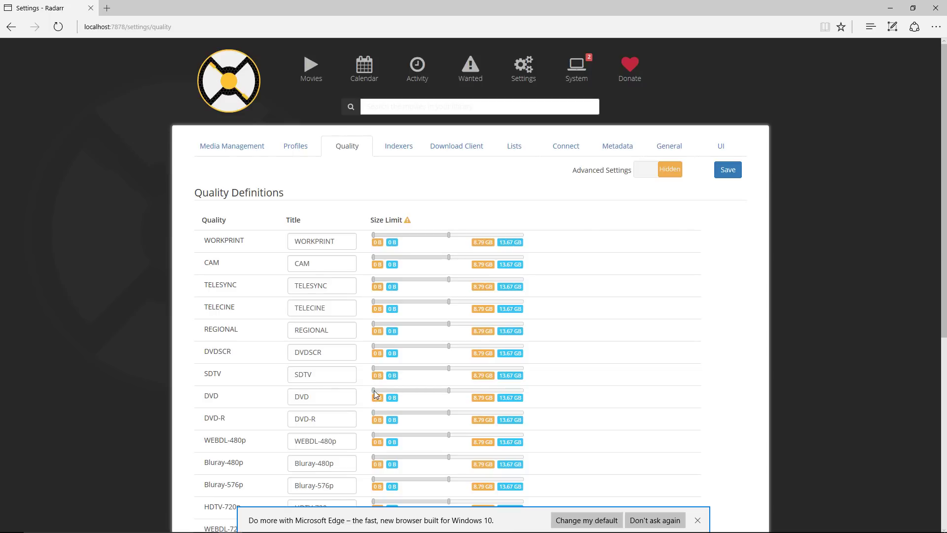
pyautogui.moveTo(373, 391); pyautogui.dragTo(384, 390)
# Go to the Indexers settings and look over the Add Indexer choices without adding any indexer.
pyautogui.scroll(-7, 609, 383)
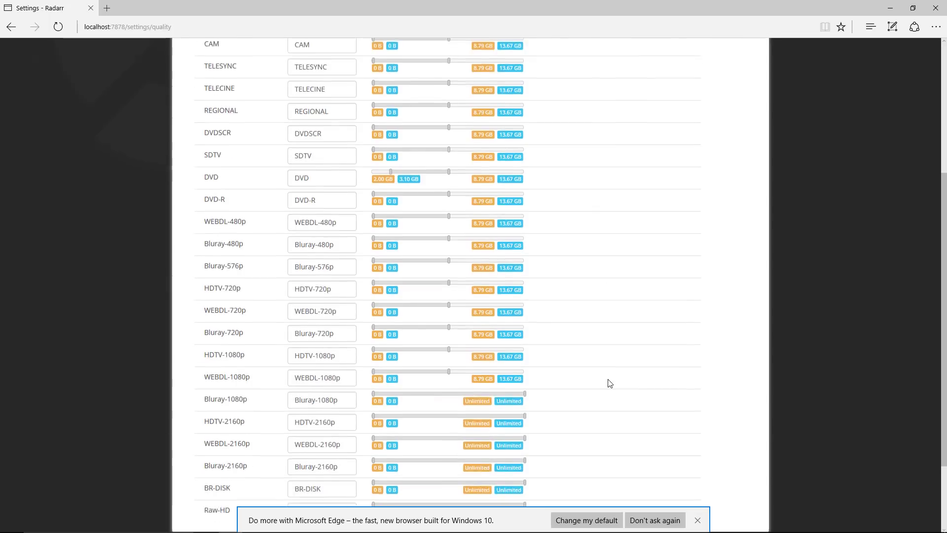
pyautogui.scroll(7, 608, 379)
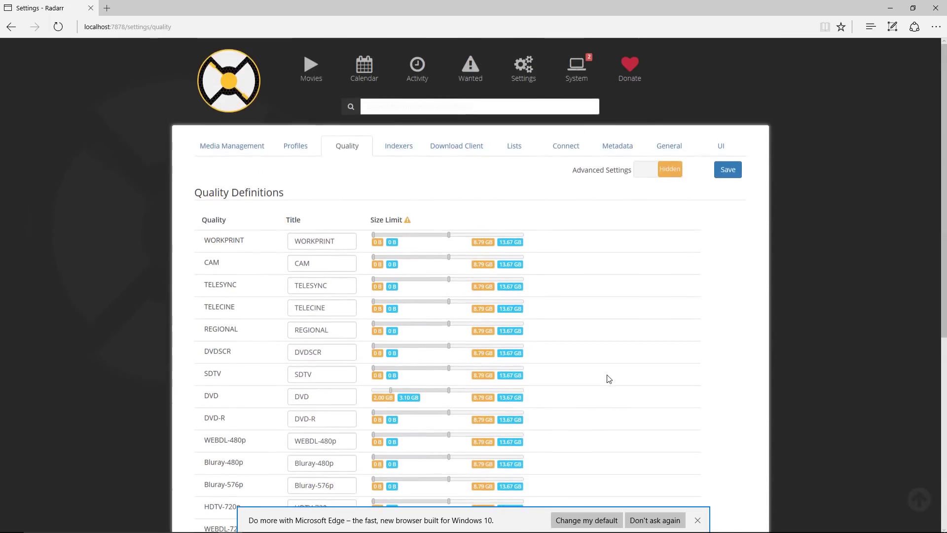
pyautogui.click(398, 147)
pyautogui.click(286, 252)
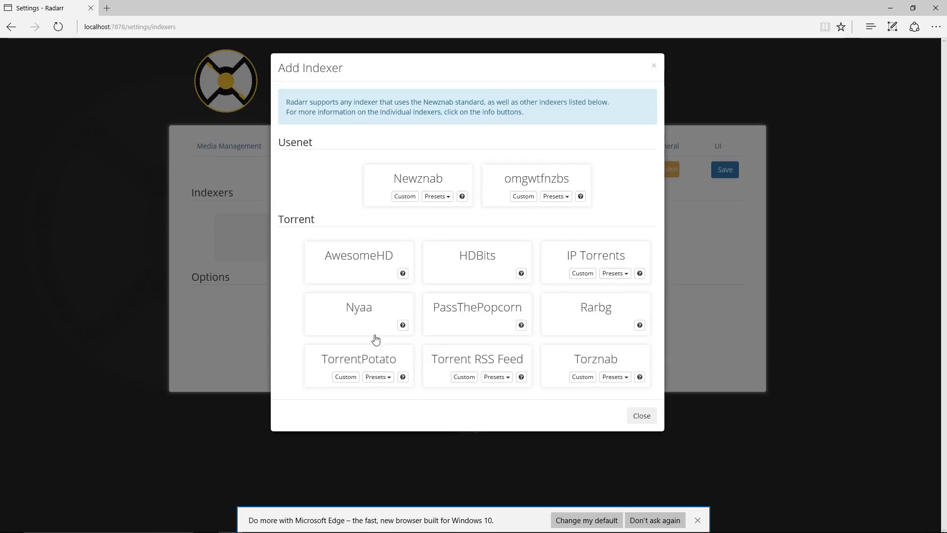
pyautogui.click(642, 417)
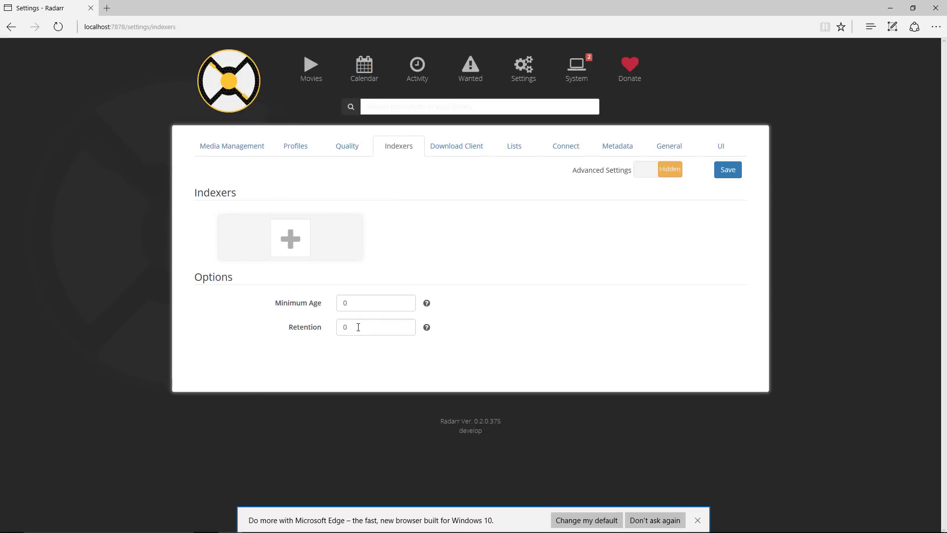
# Review the Download Client page and its client choices without adding one, ending on the Lists page.
pyautogui.click(446, 152)
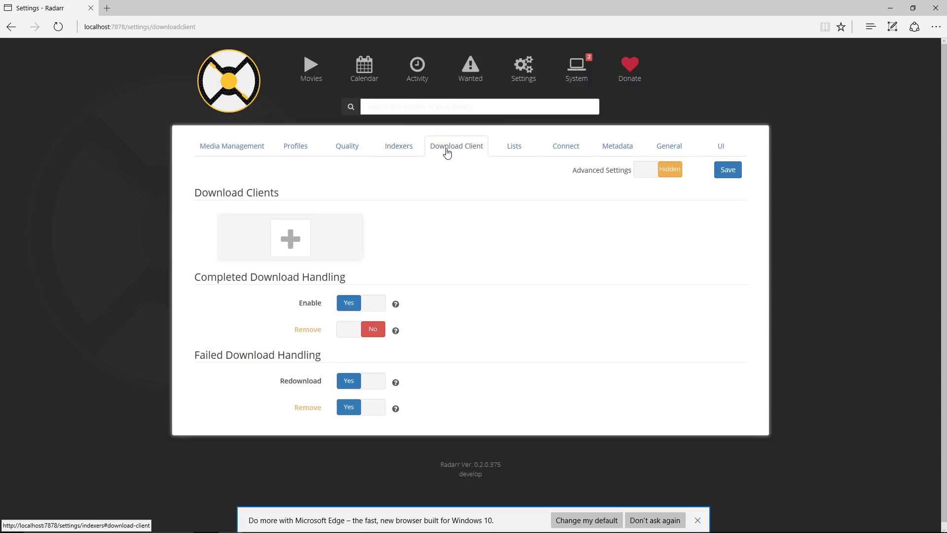
pyautogui.click(289, 240)
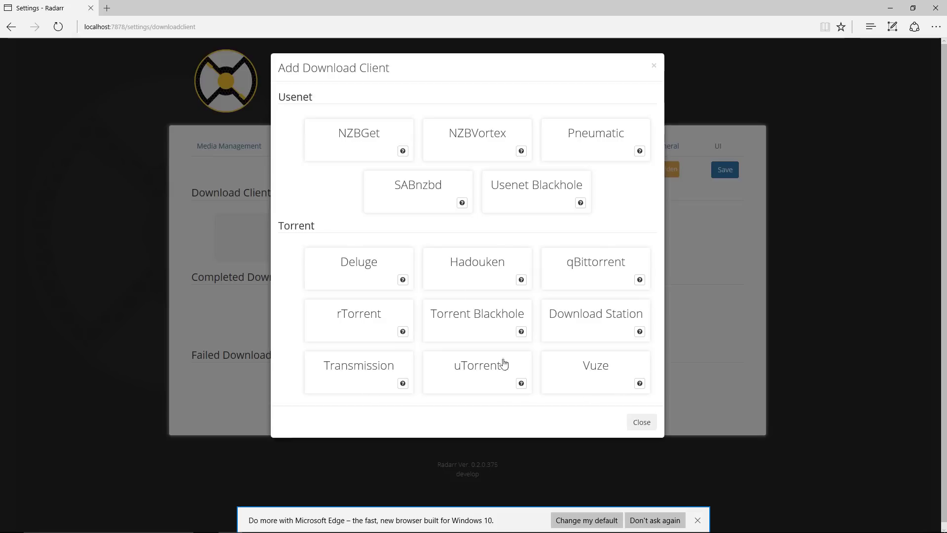
pyautogui.click(644, 424)
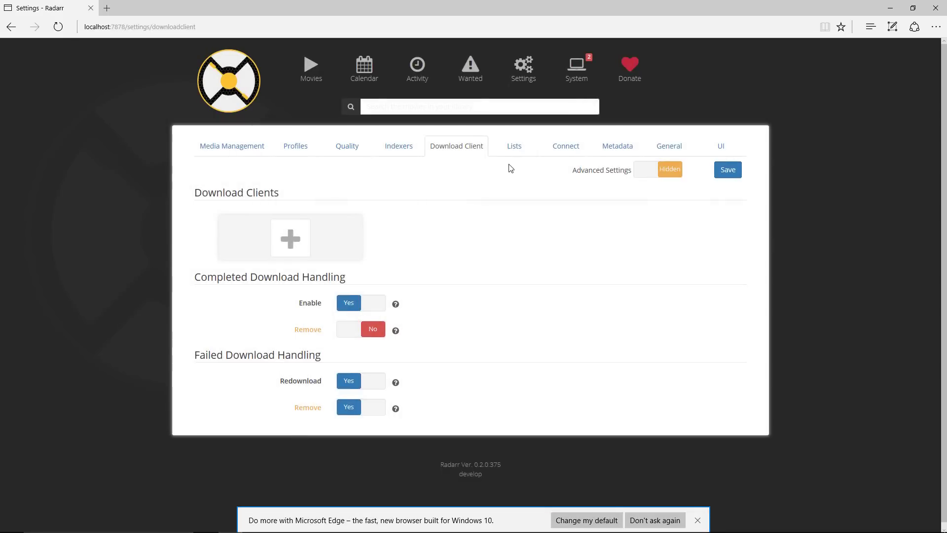
pyautogui.click(514, 149)
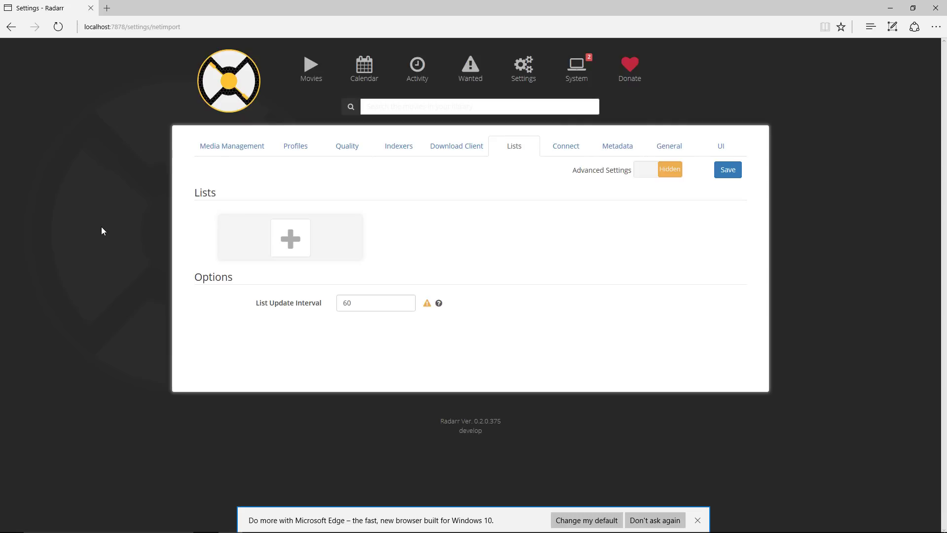
# Browse the Add List and Add Notification choices, leaving no import lists or connections added.
pyautogui.click(274, 241)
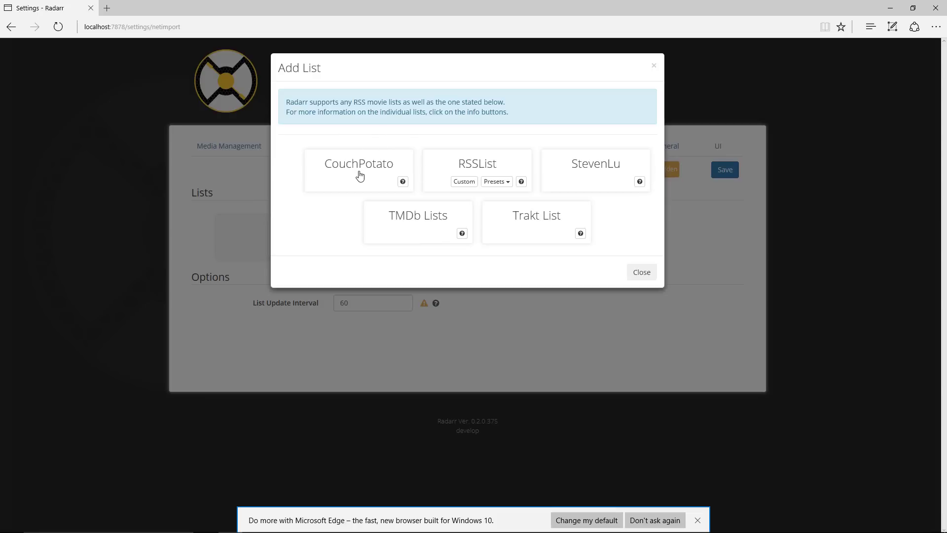
pyautogui.click(642, 272)
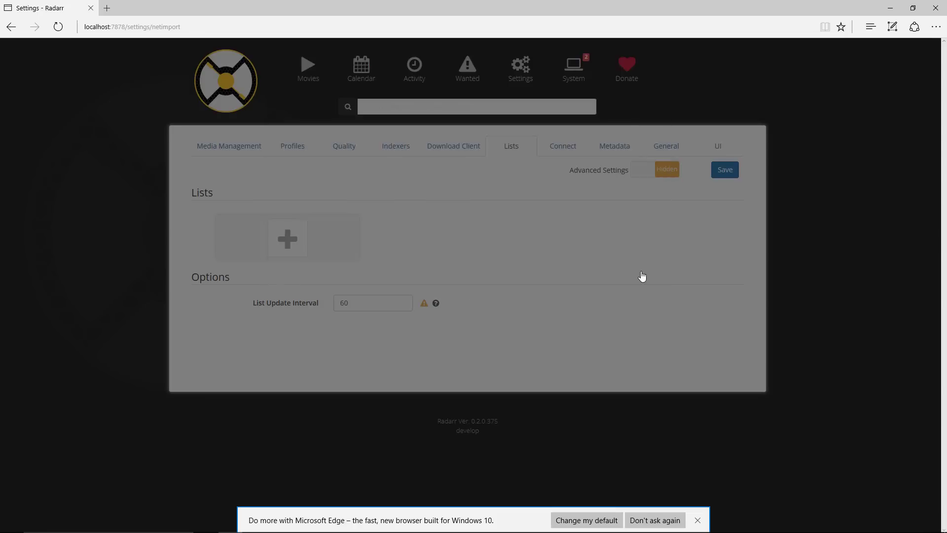
pyautogui.click(565, 151)
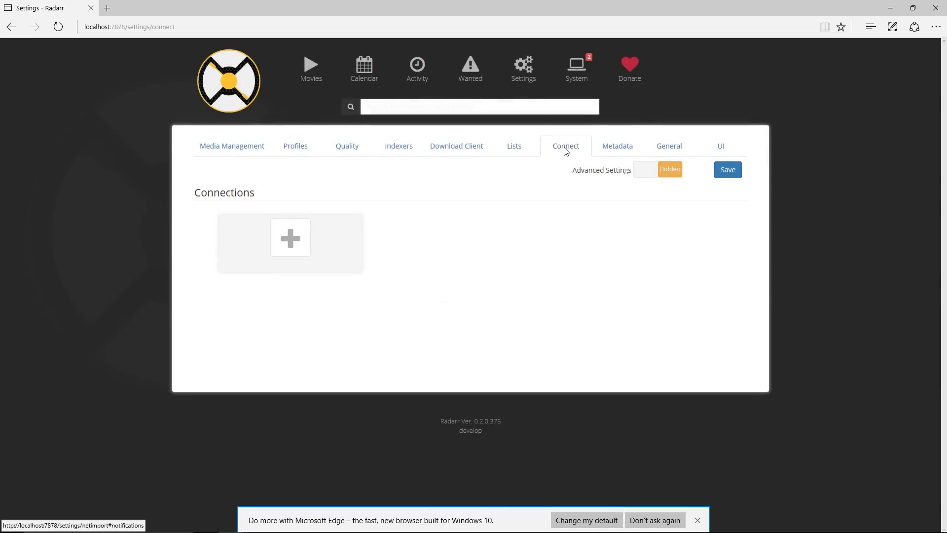
pyautogui.click(291, 241)
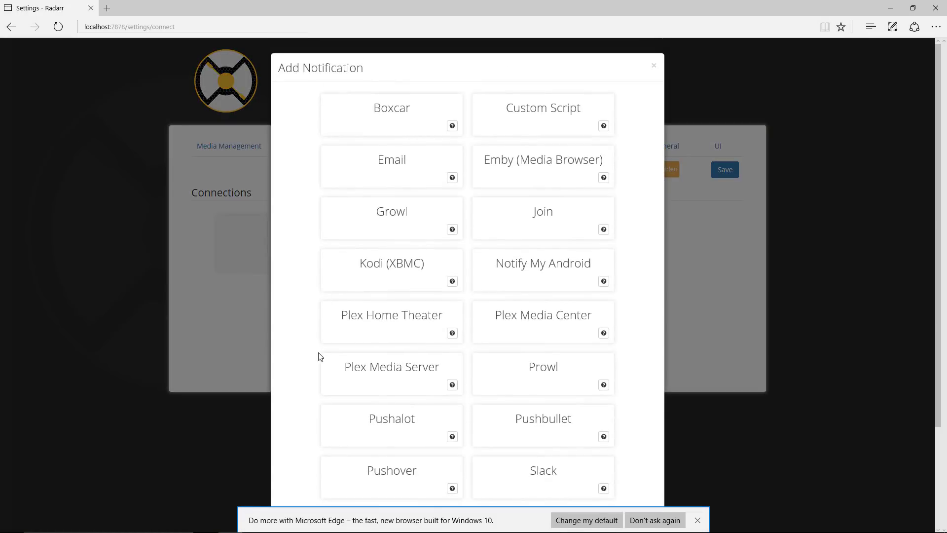
pyautogui.scroll(-3, 529, 380)
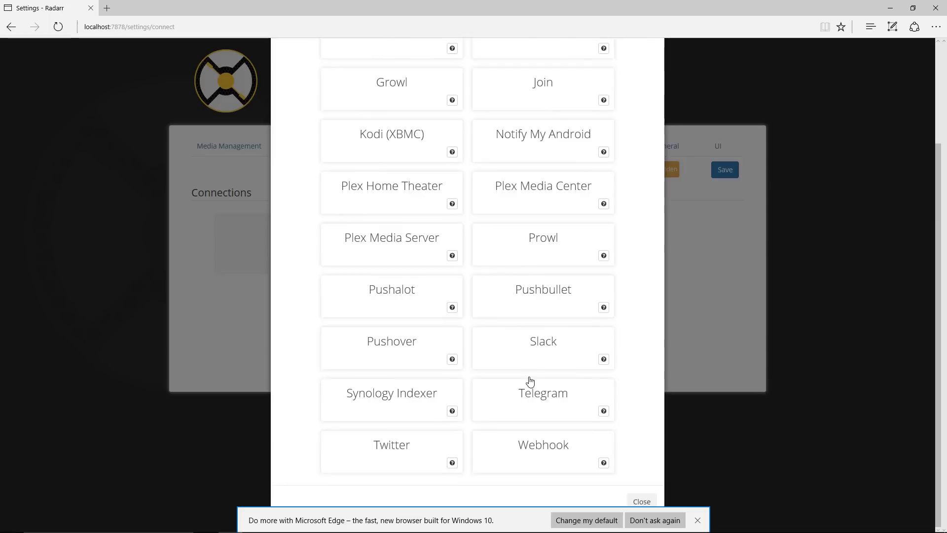
pyautogui.click(641, 501)
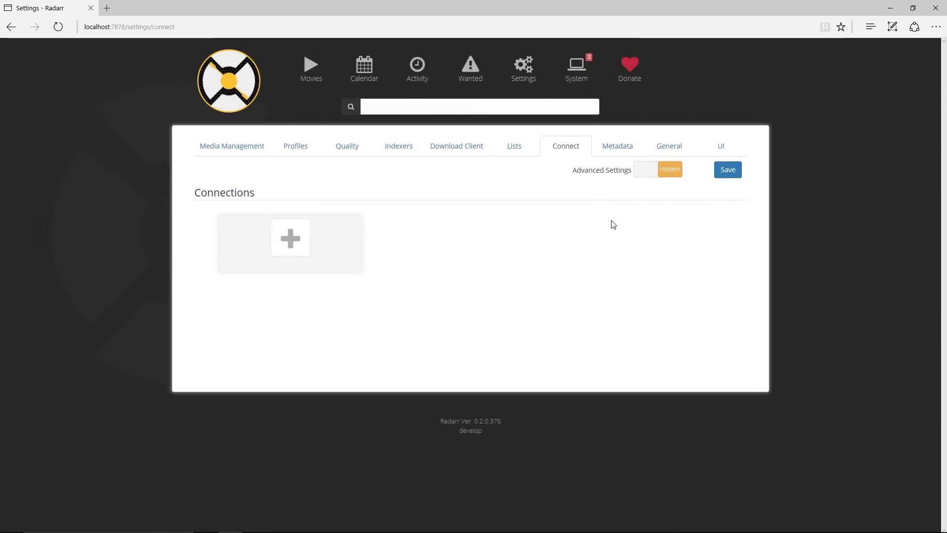
# Look over the Metadata and General settings, then save from the UI settings page.
pyautogui.click(611, 149)
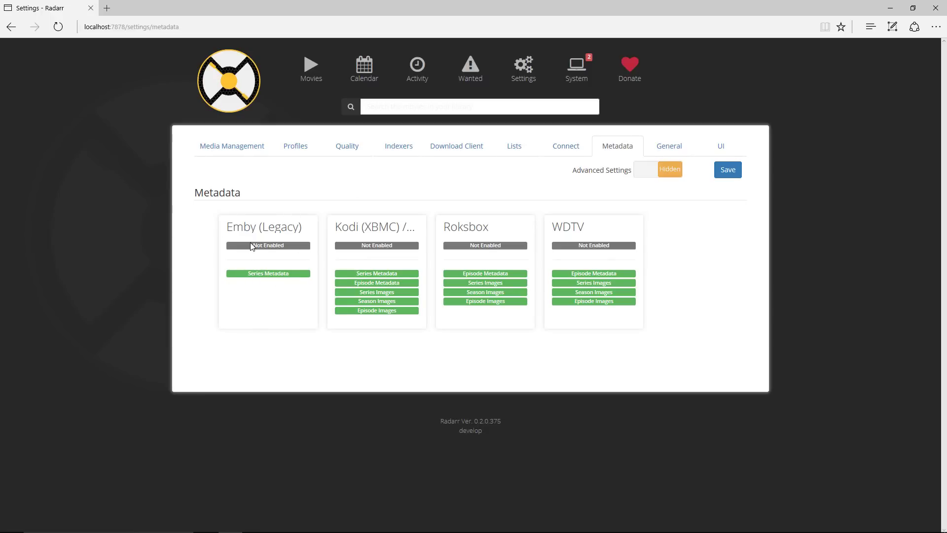
pyautogui.click(670, 148)
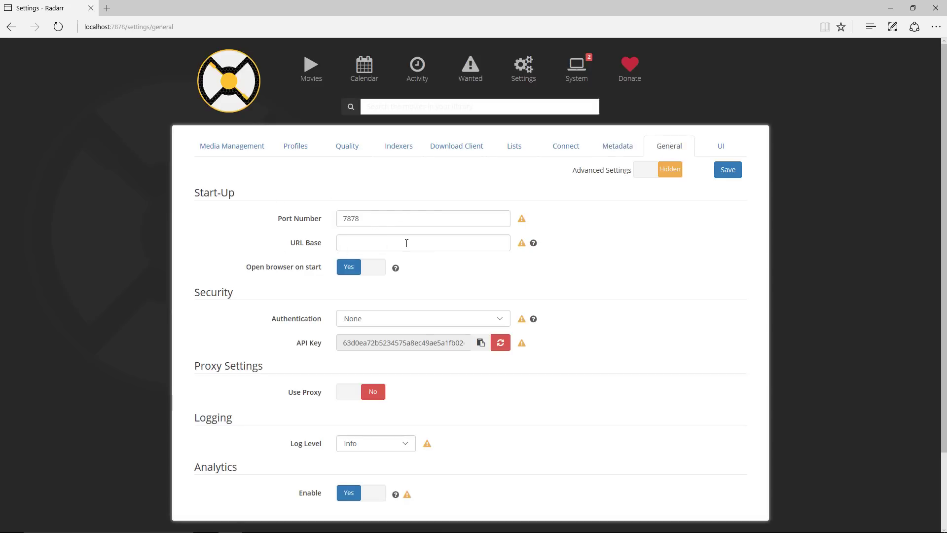
pyautogui.scroll(-2, 273, 297)
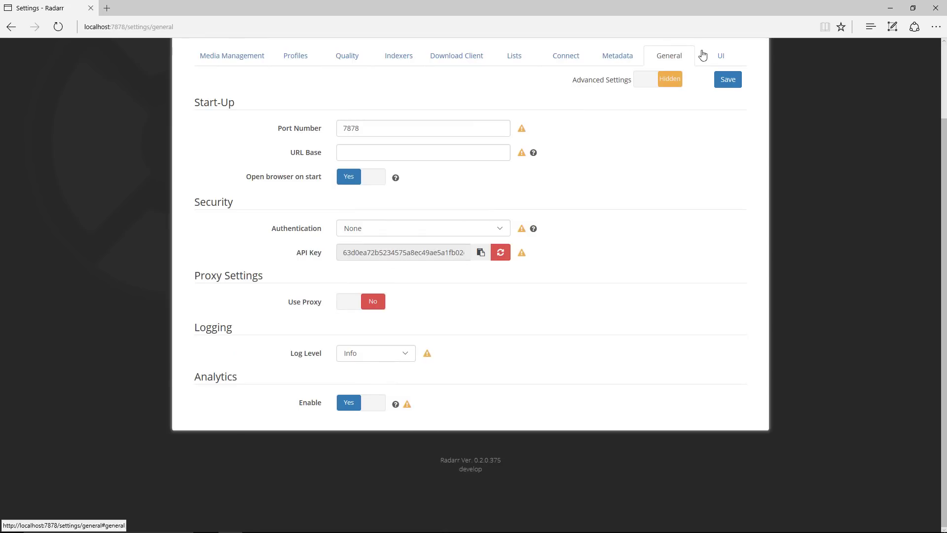
pyautogui.click(721, 55)
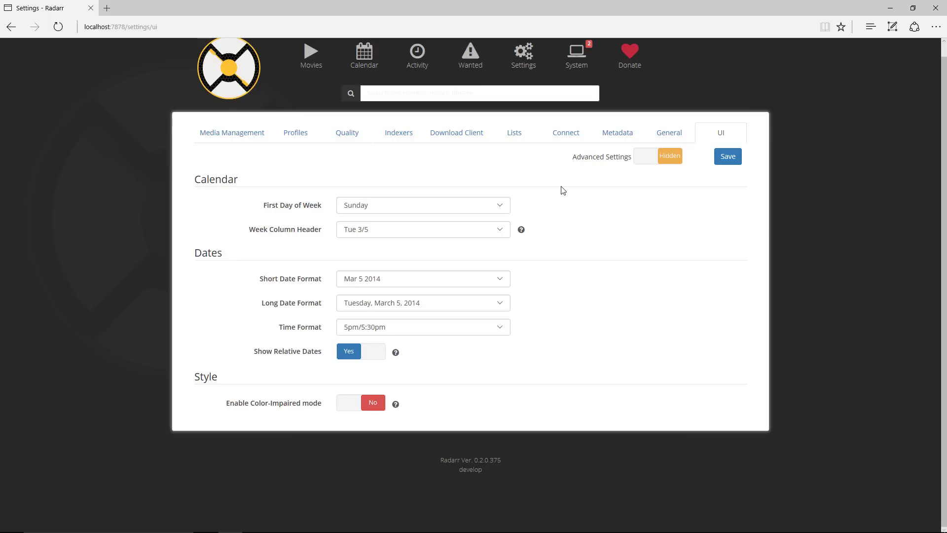
pyautogui.click(728, 156)
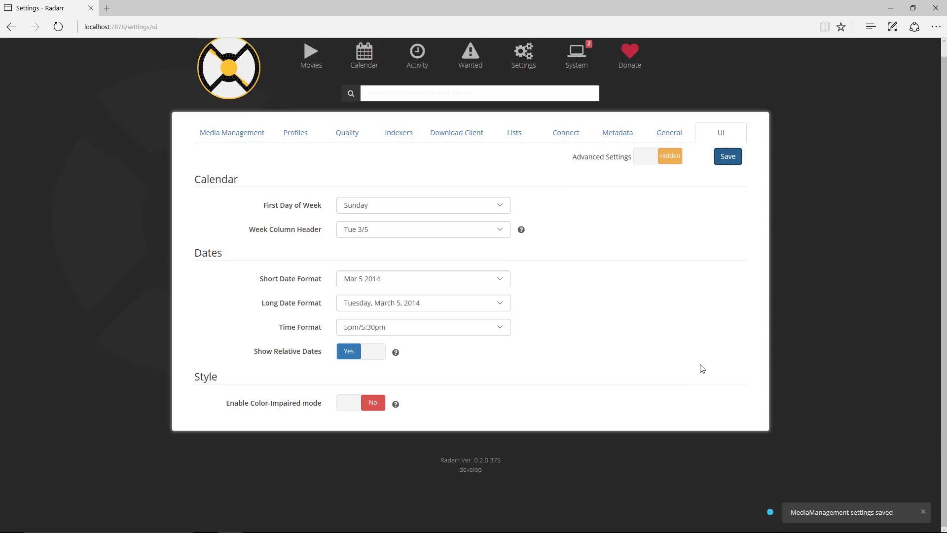
# From the Movies library, start adding a movie and search for 'EuroTrip'.
pyautogui.moveTo(702, 368); pyautogui.dragTo(434, 97)
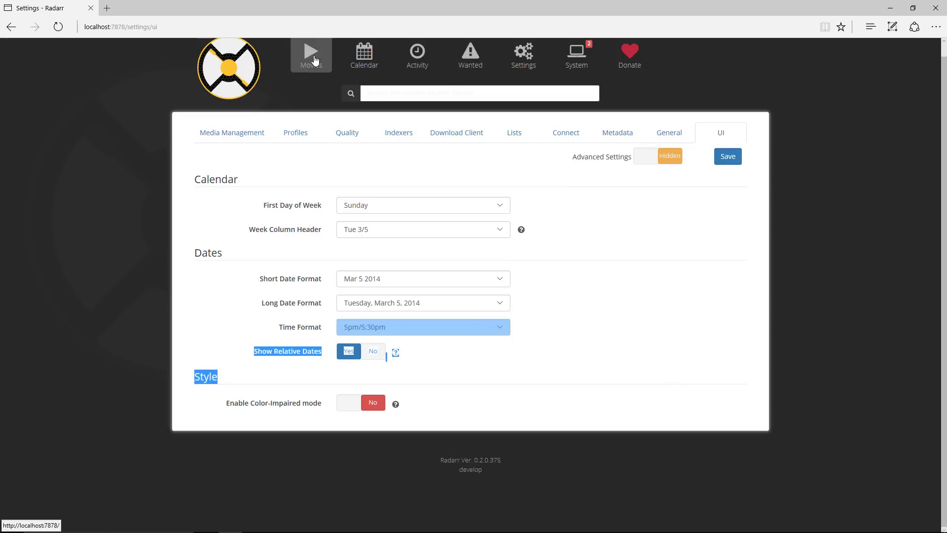
pyautogui.click(311, 56)
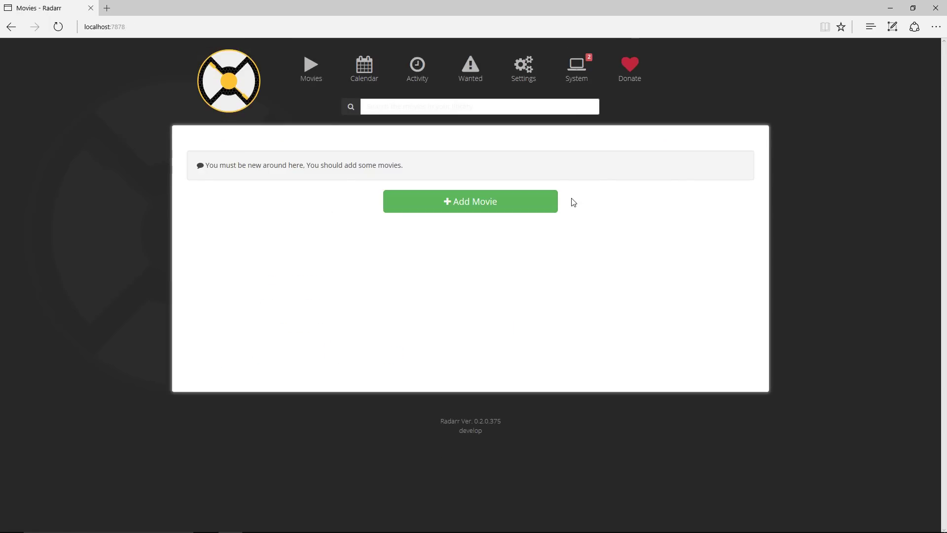
pyautogui.click(449, 210)
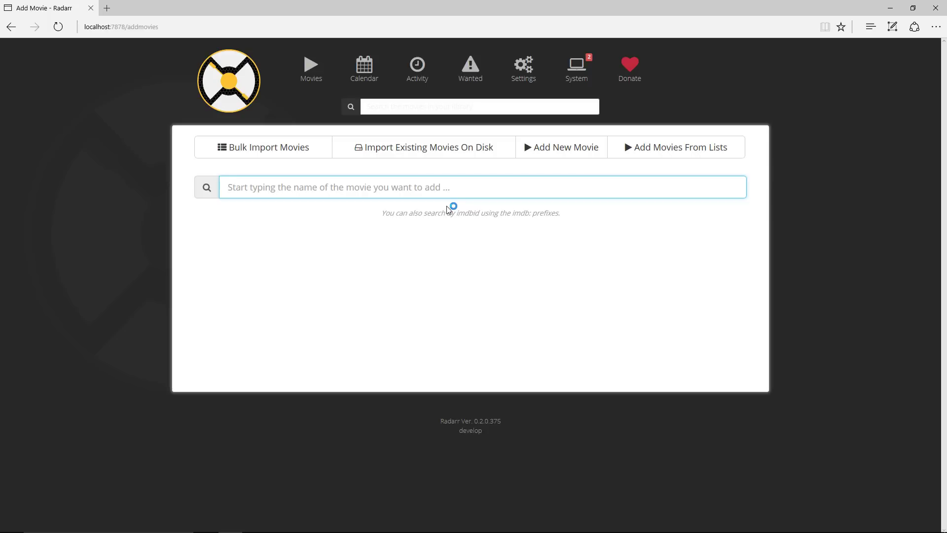
pyautogui.write('Euro')
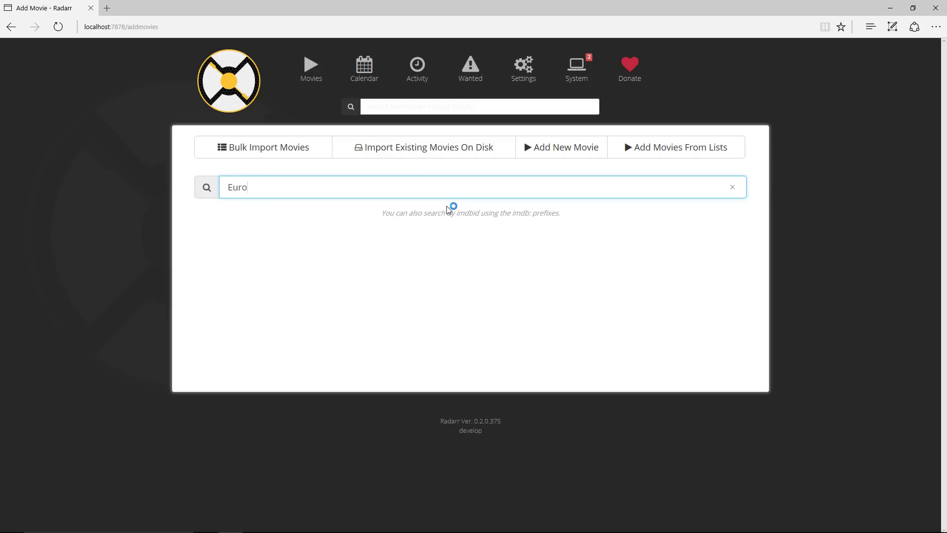
pyautogui.write('Trip')
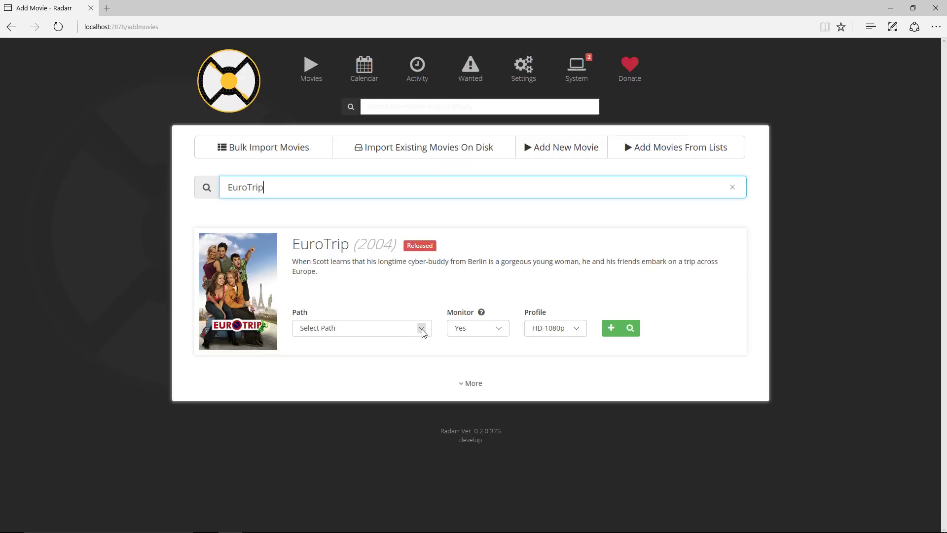
# Add C:\Movies\ as a new root folder and select it as EuroTrip's path.
pyautogui.click(421, 330)
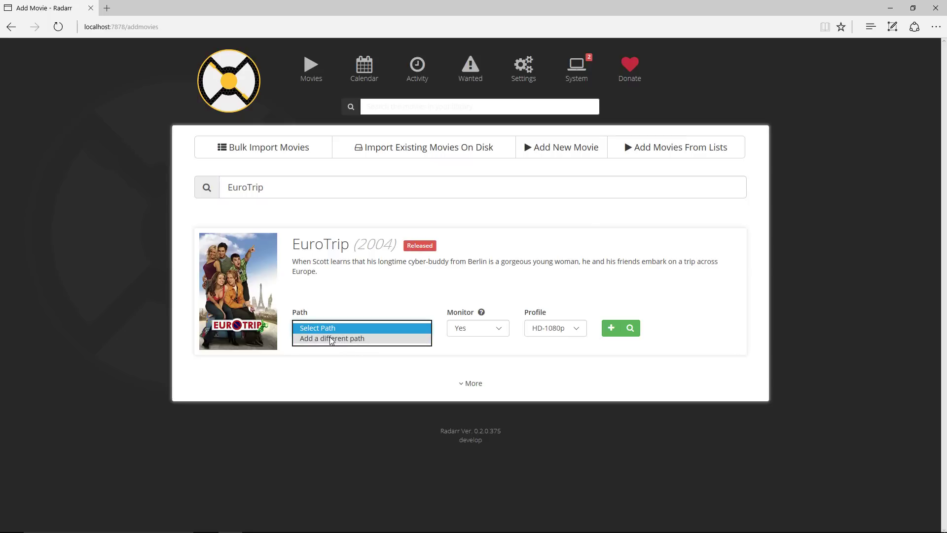
pyautogui.click(329, 339)
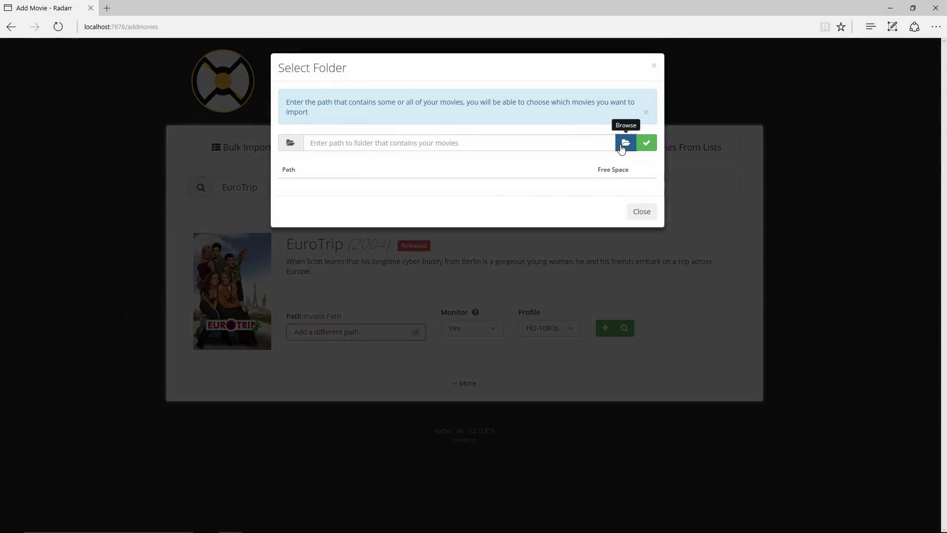
pyautogui.click(625, 143)
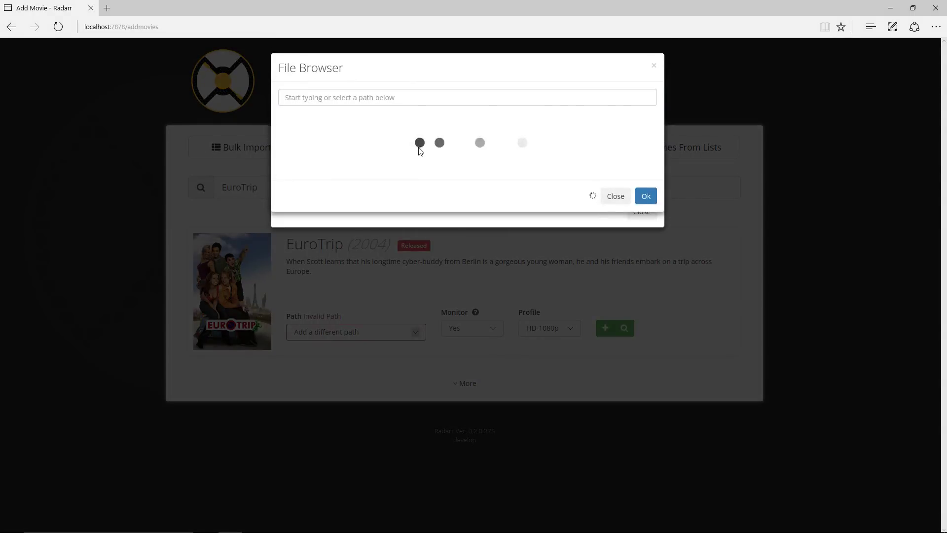
pyautogui.click(306, 142)
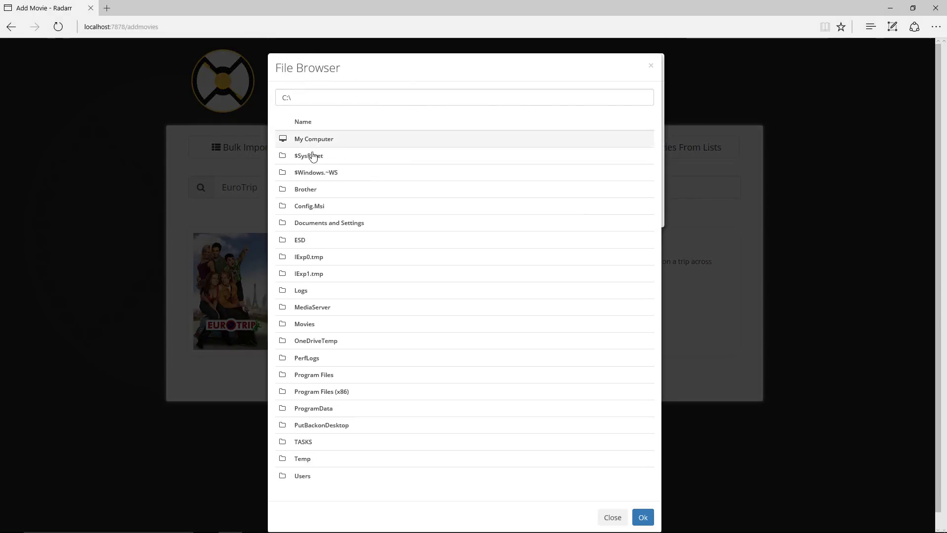
pyautogui.click(308, 323)
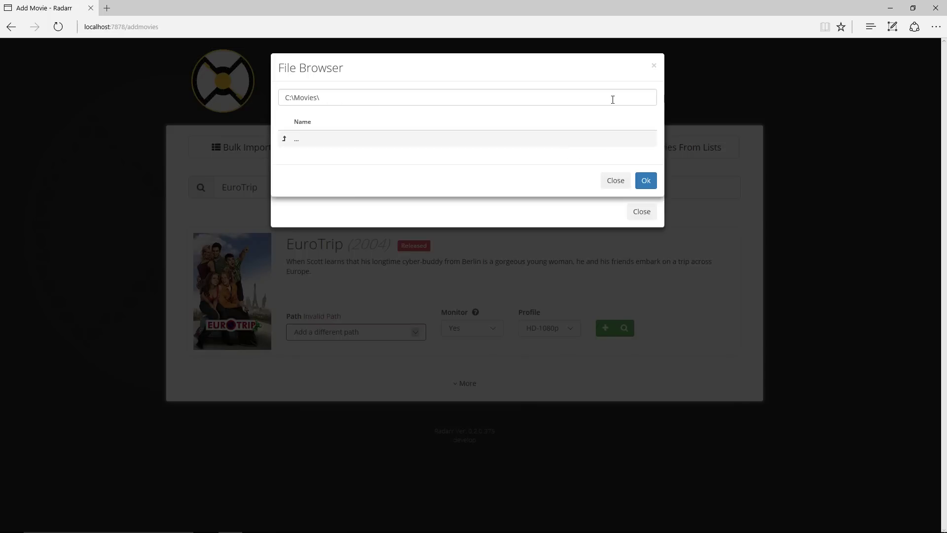
pyautogui.click(646, 181)
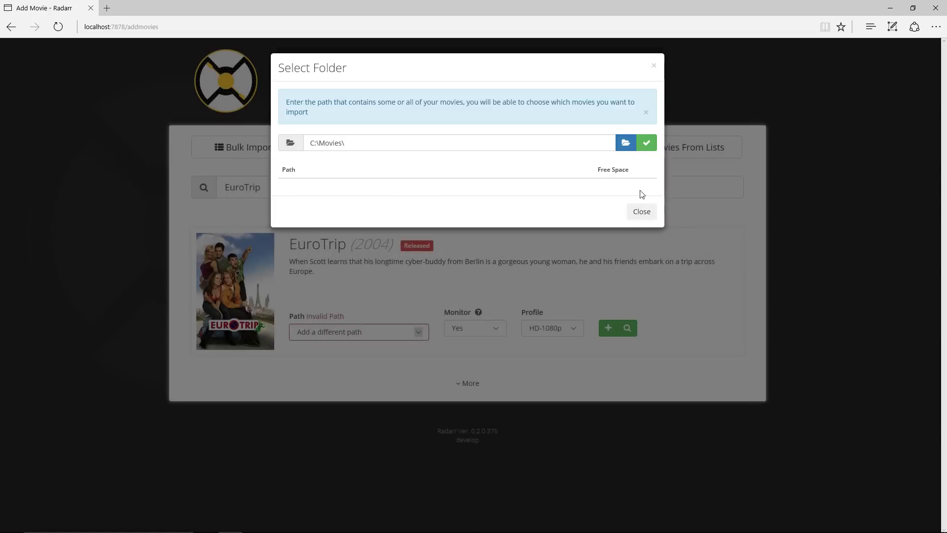
pyautogui.click(646, 144)
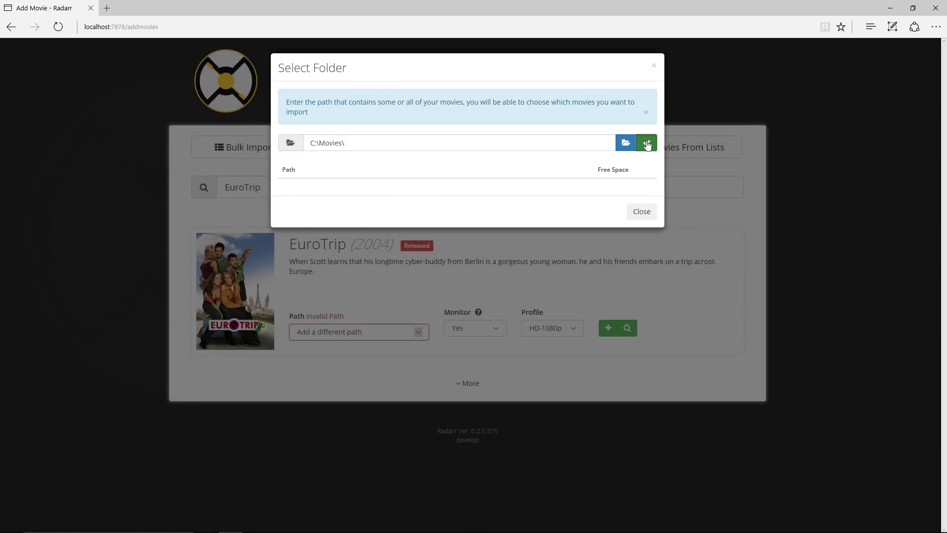
pyautogui.click(642, 212)
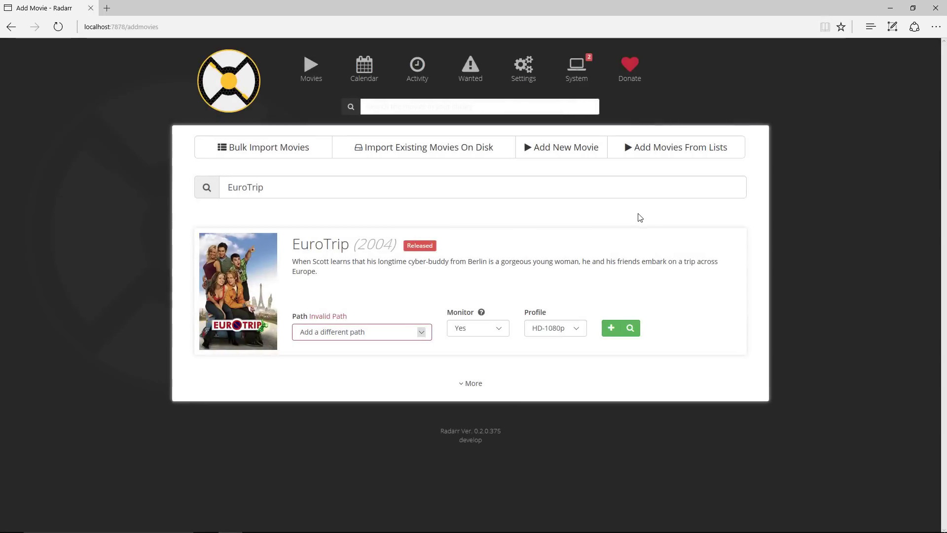
pyautogui.click(421, 333)
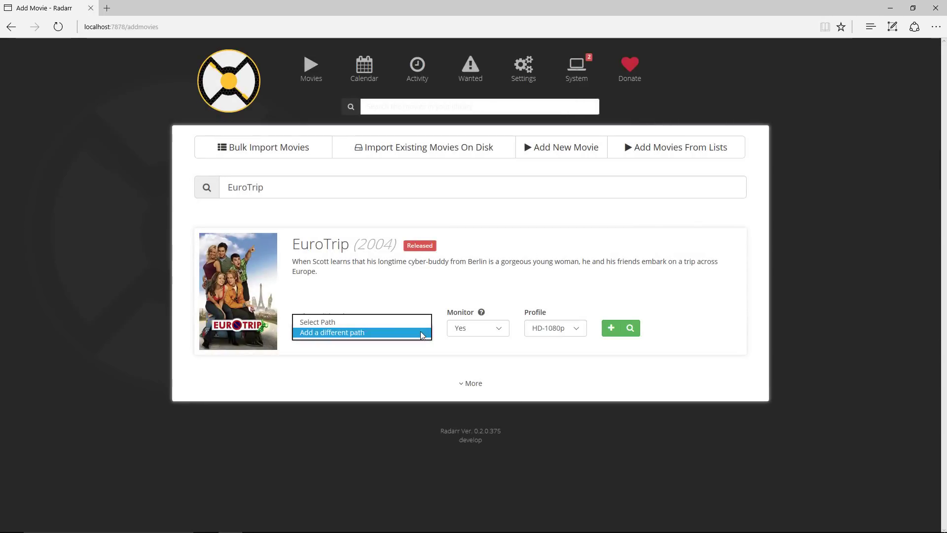
pyautogui.click(380, 334)
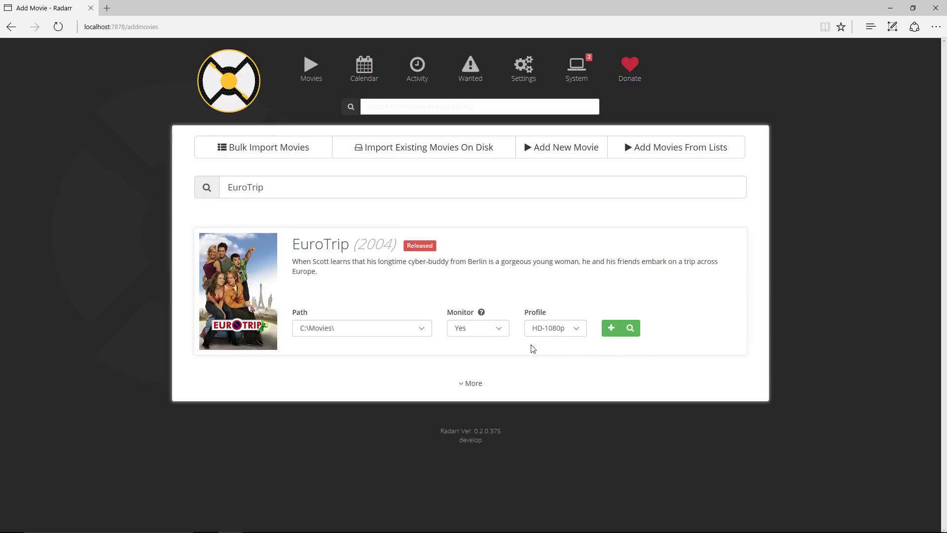
# Set the quality profile to Any and add EuroTrip (2004) to the library.
pyautogui.click(571, 330)
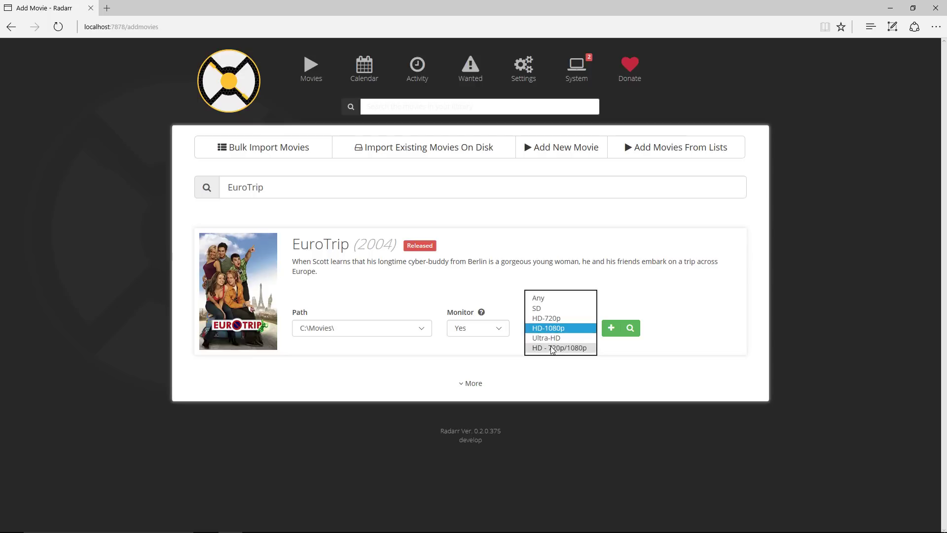
pyautogui.click(541, 299)
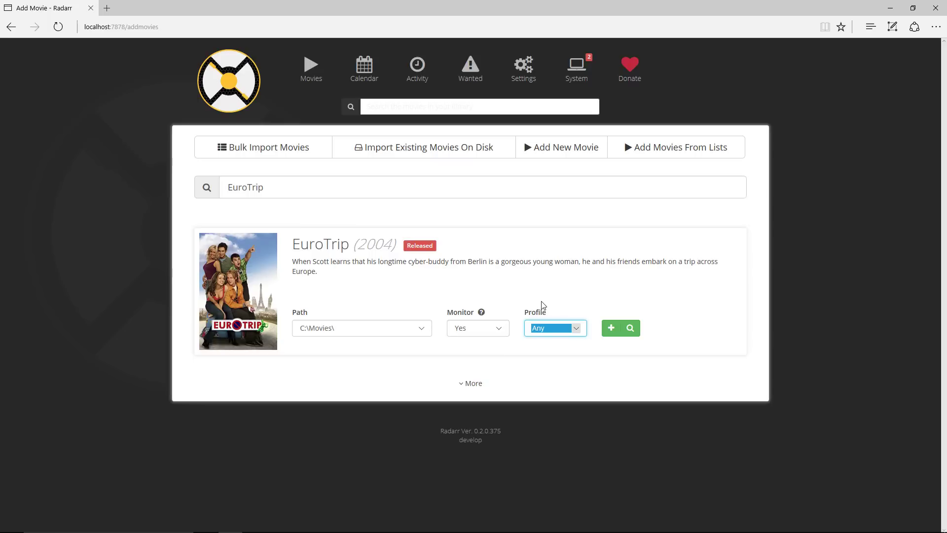
pyautogui.click(611, 329)
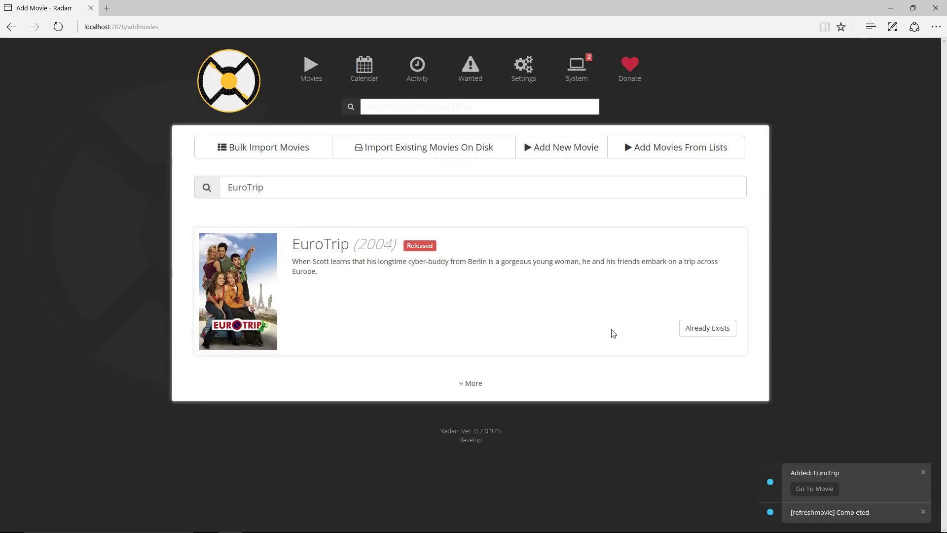
# Browse the Calendar, Activity Queue and Blacklist, ending on Wanted's missing list showing EuroTrip.
pyautogui.click(367, 73)
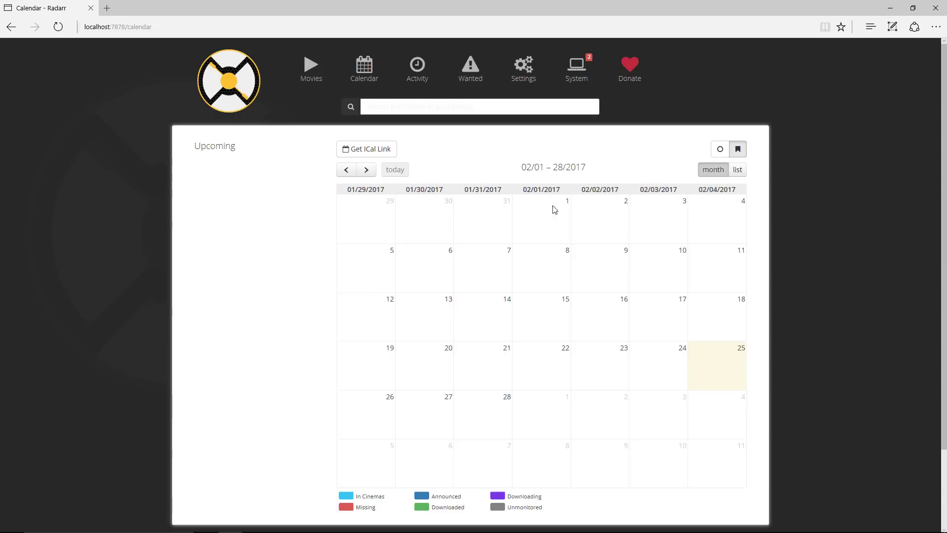
pyautogui.click(416, 77)
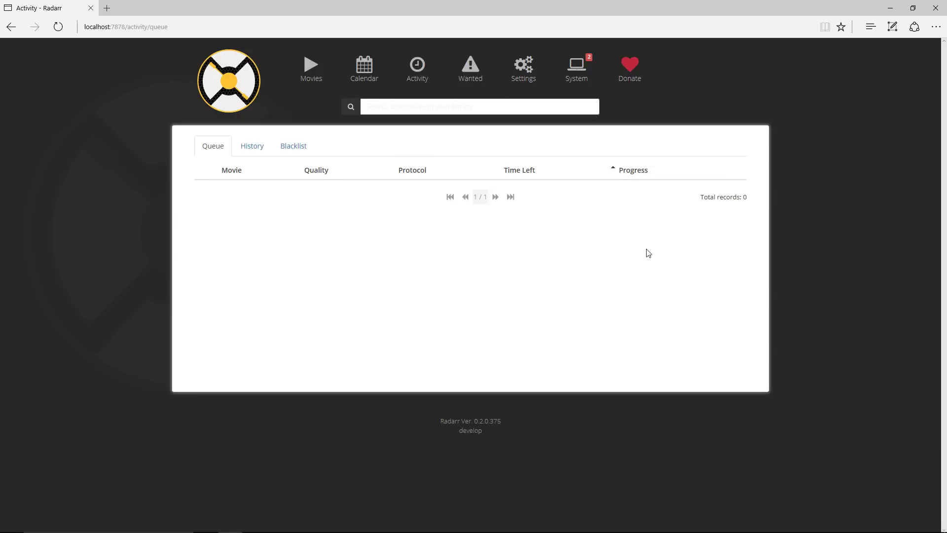
pyautogui.click(302, 150)
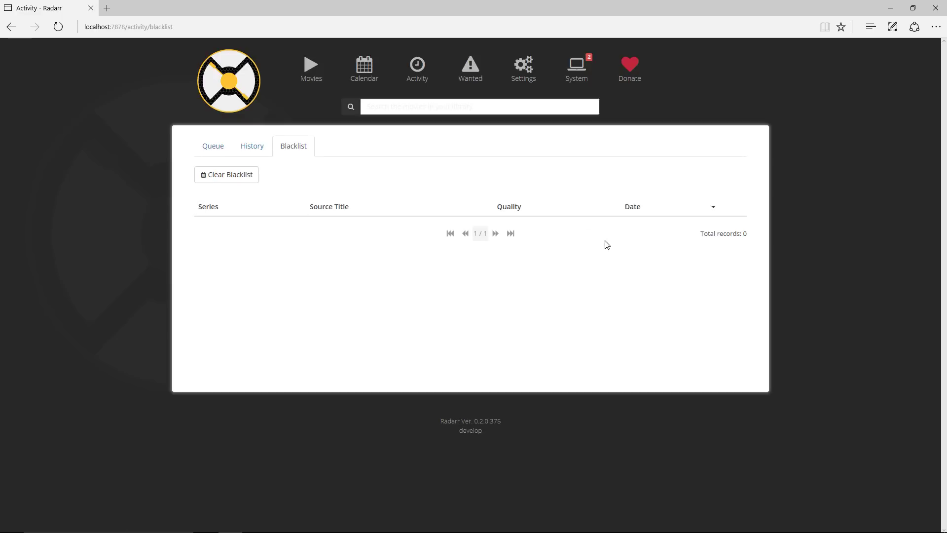
pyautogui.click(213, 149)
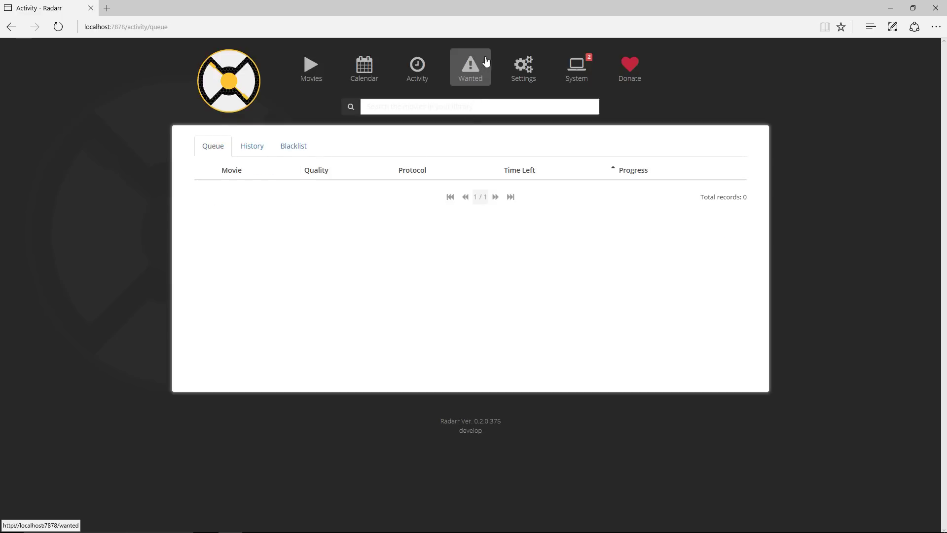
pyautogui.click(470, 69)
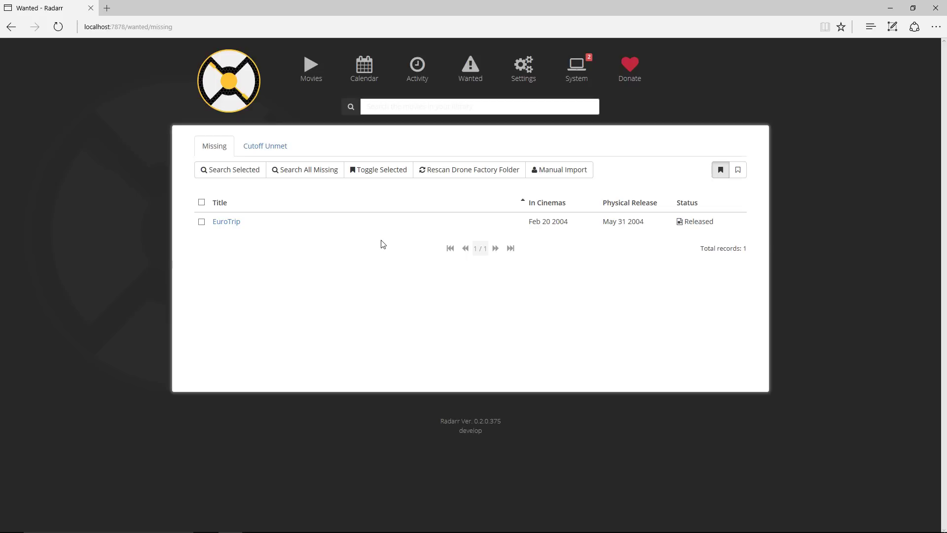
# Open an NZBGet download client form in Settings, inspect its Movies category, and cancel without saving.
pyautogui.click(523, 68)
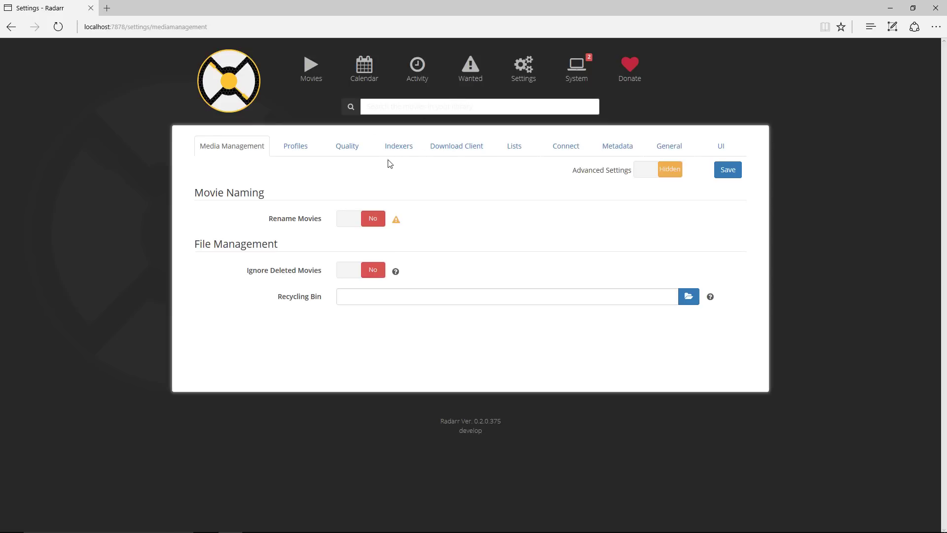
pyautogui.click(458, 149)
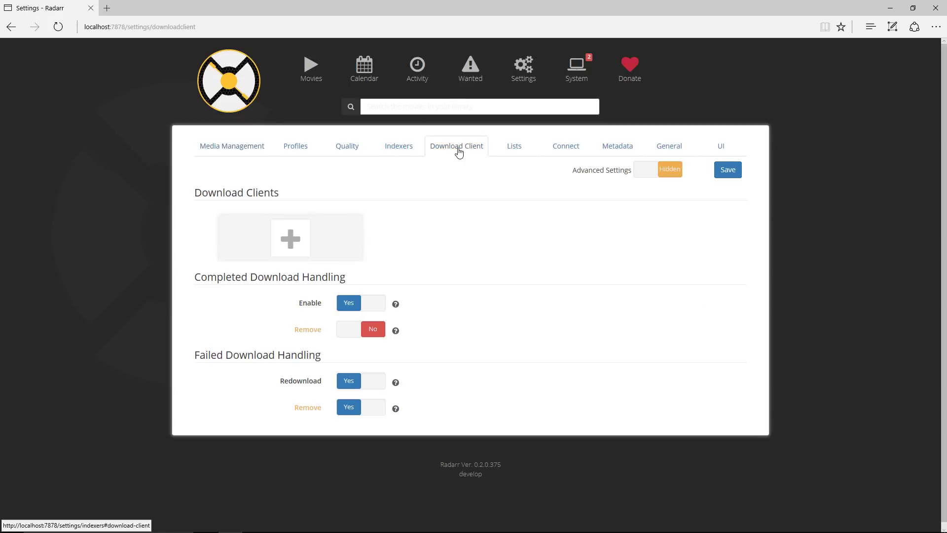
pyautogui.click(290, 241)
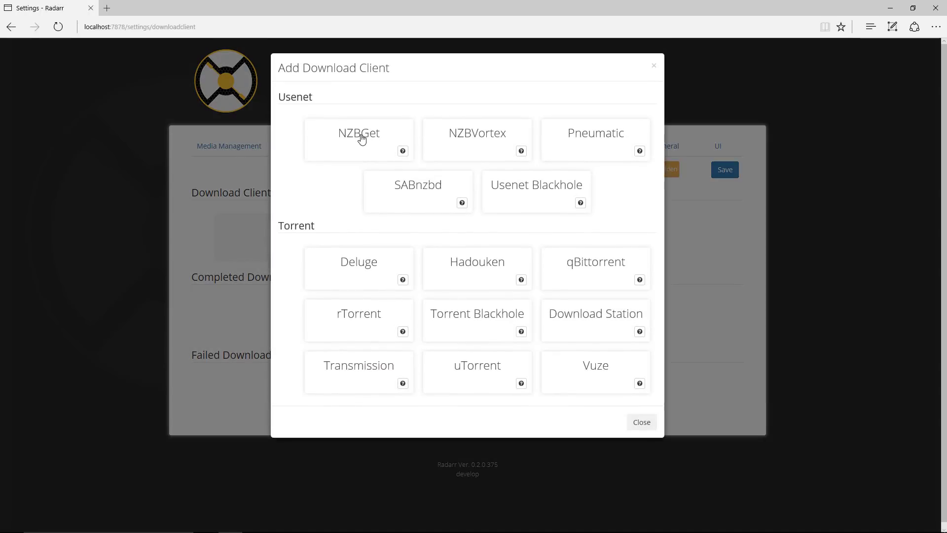
pyautogui.click(361, 140)
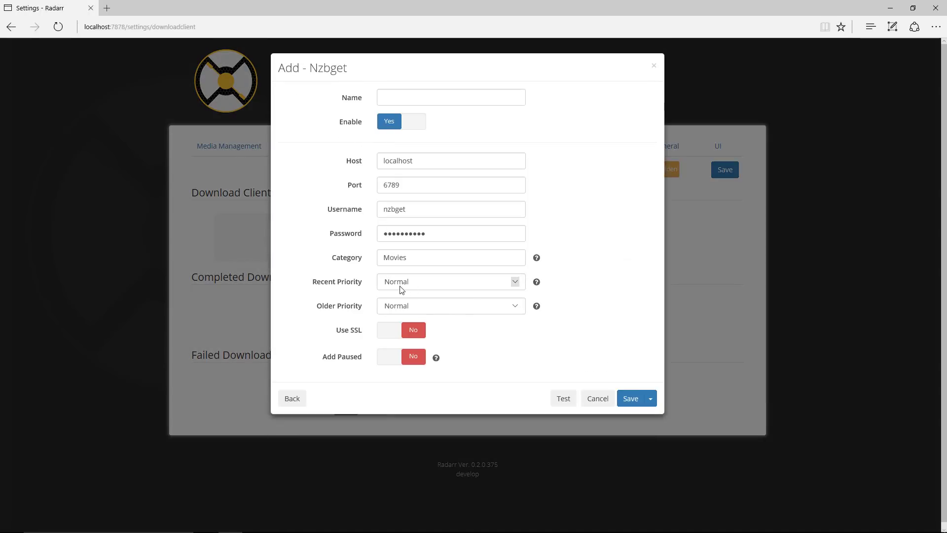
pyautogui.moveTo(408, 257); pyautogui.dragTo(374, 264)
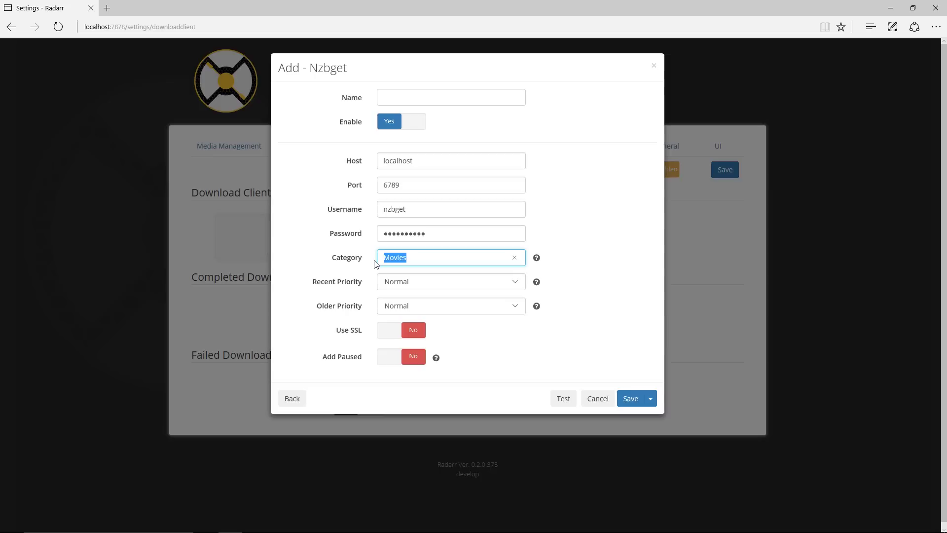
pyautogui.click(583, 392)
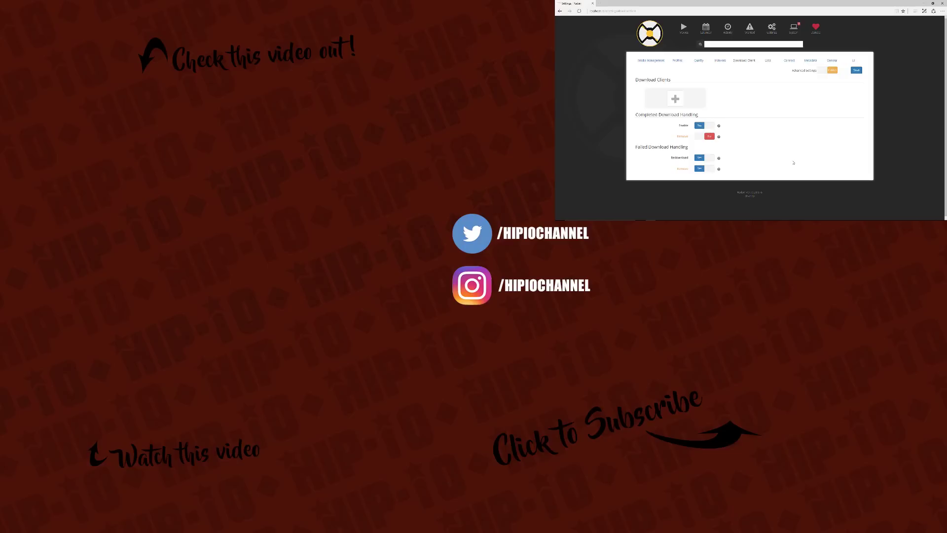